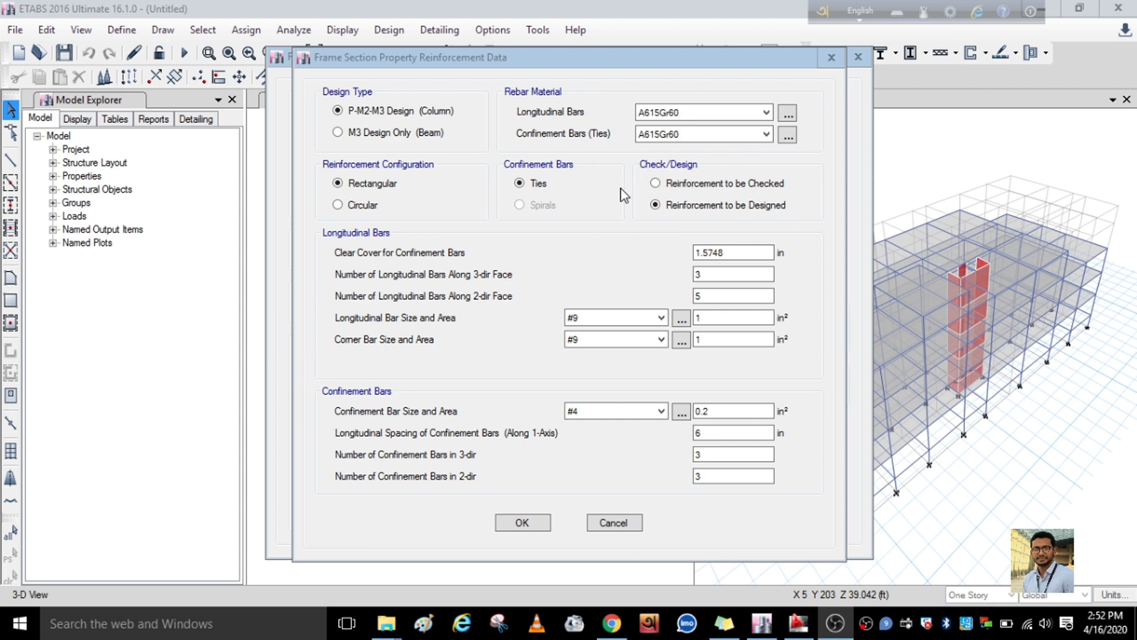
Close the C-(300x450) reinforcement data, its section data and the frame properties list without saving changes.
left_click(655, 205)
left_click(828, 61)
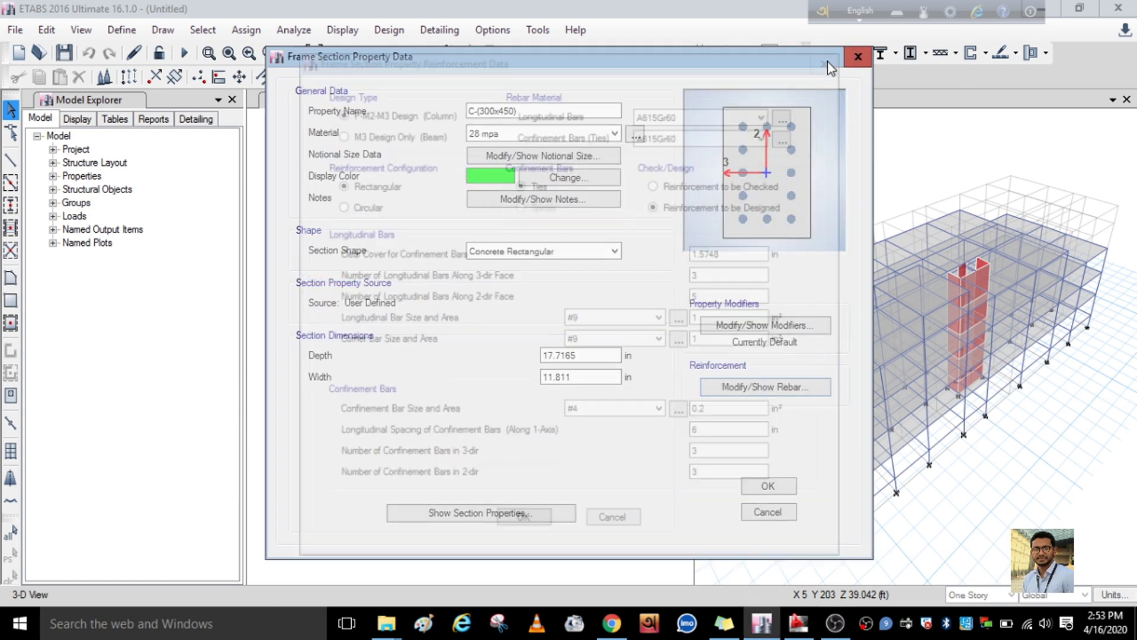
left_click(858, 56)
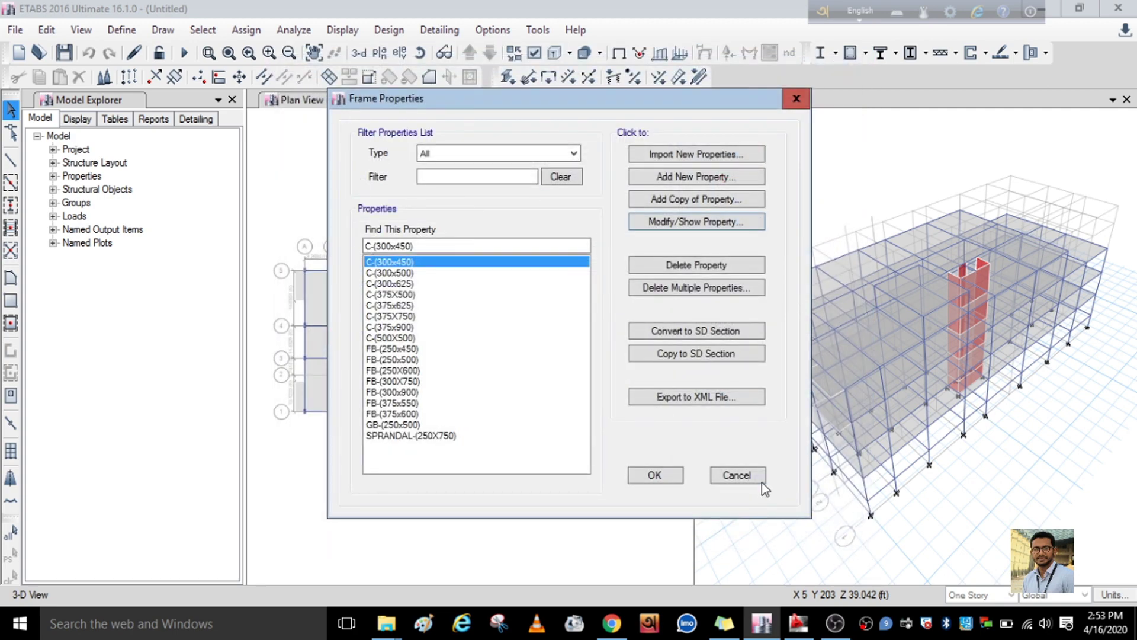
left_click(759, 479)
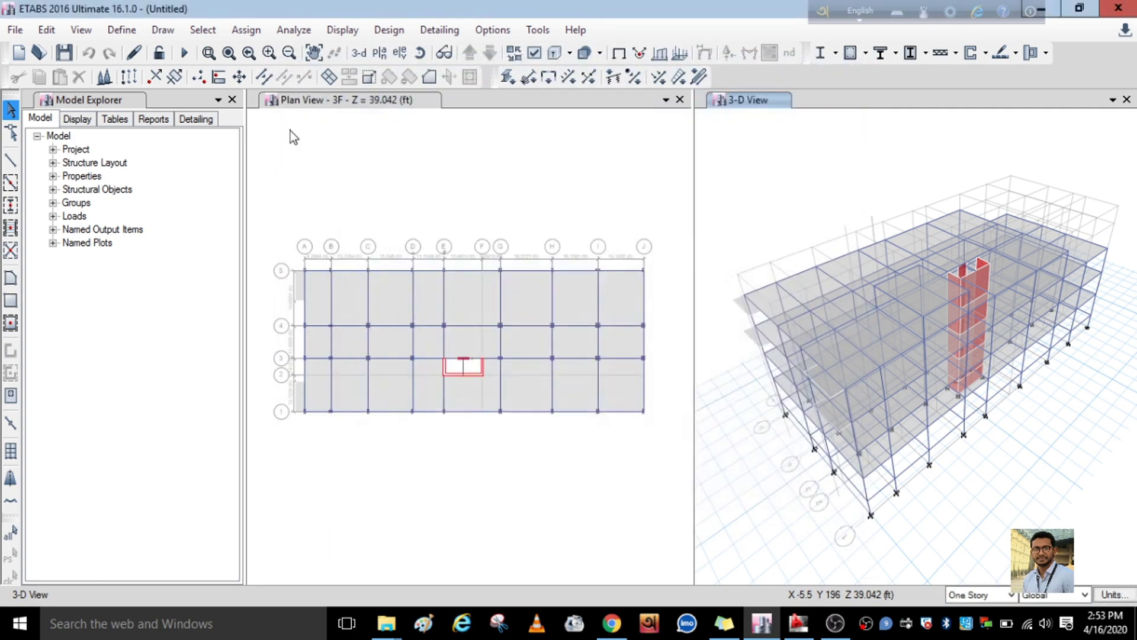
Open the list of frame section properties.
left_click(123, 29)
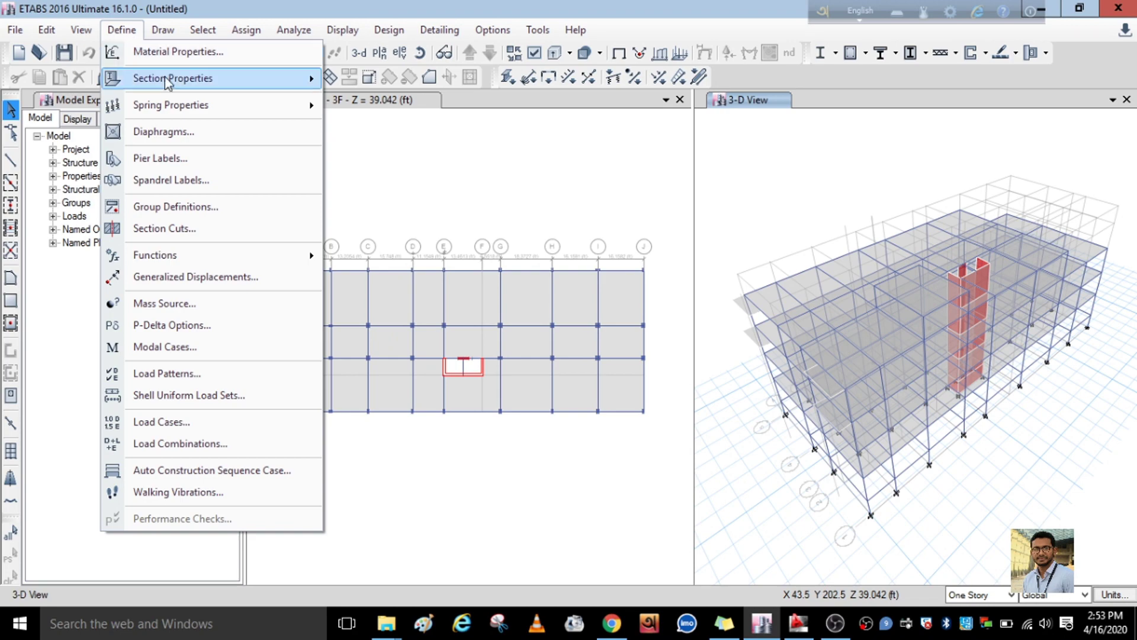
mouse_move(171, 83)
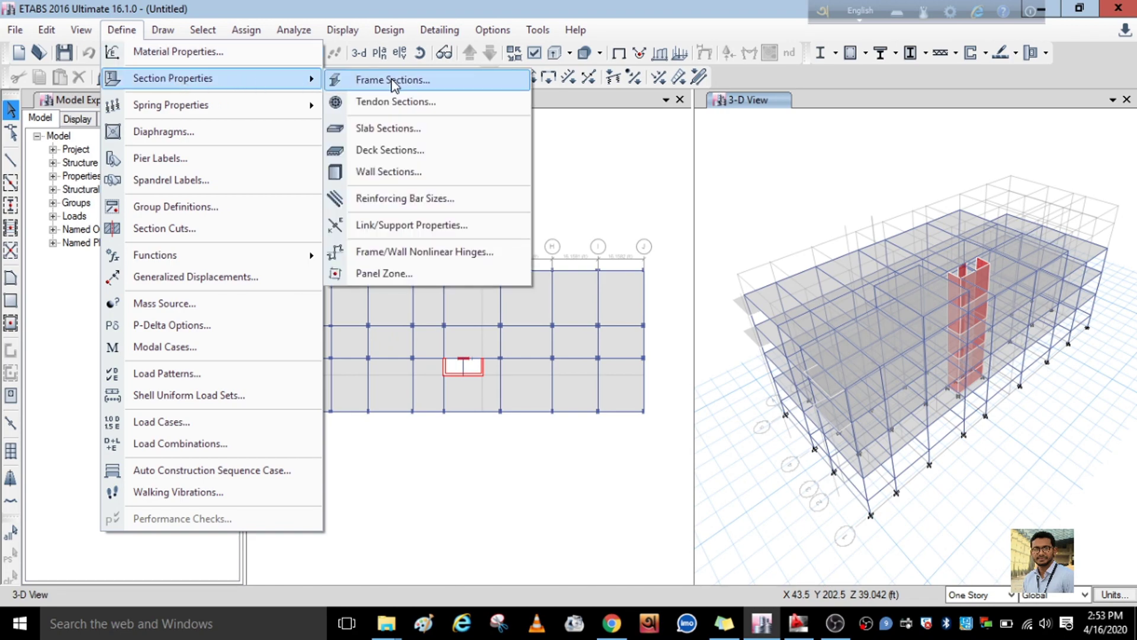
left_click(392, 80)
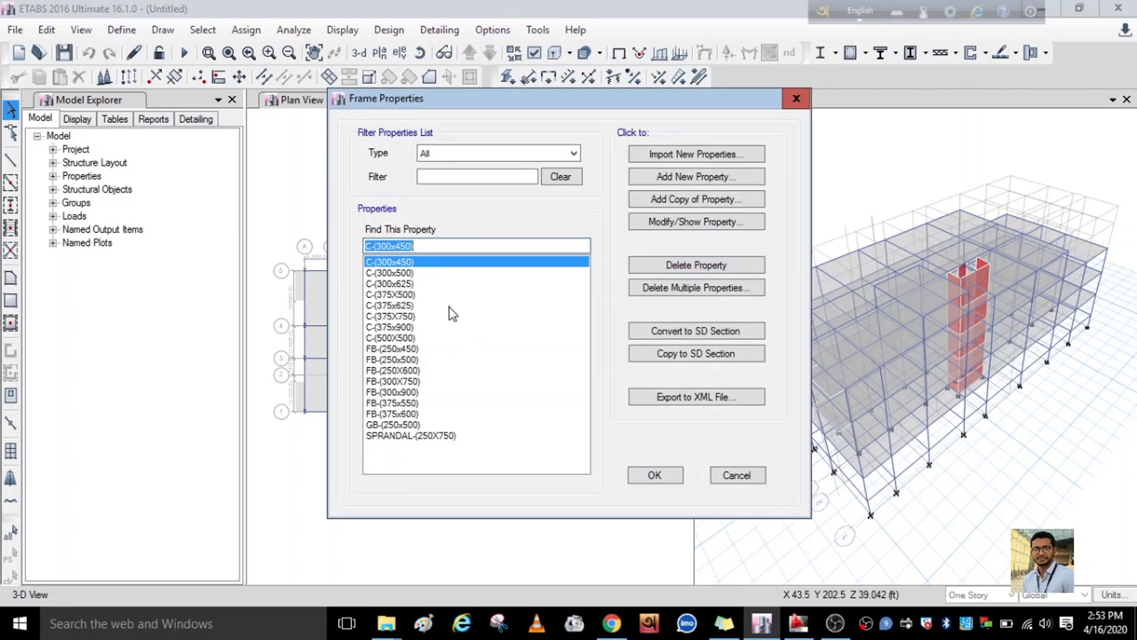
Switch to AutoCAD and examine the ground floor plan, locating the F6 column beside the stair landing.
left_click(795, 629)
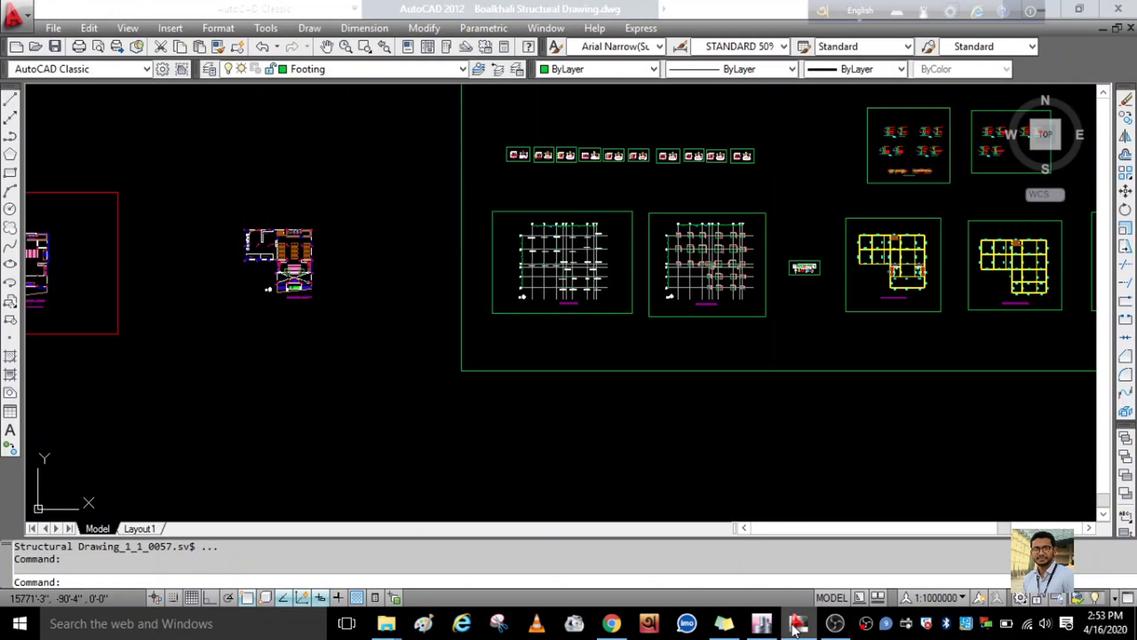
scroll(671, 294, "down", 5)
scroll(521, 219, "up", 5)
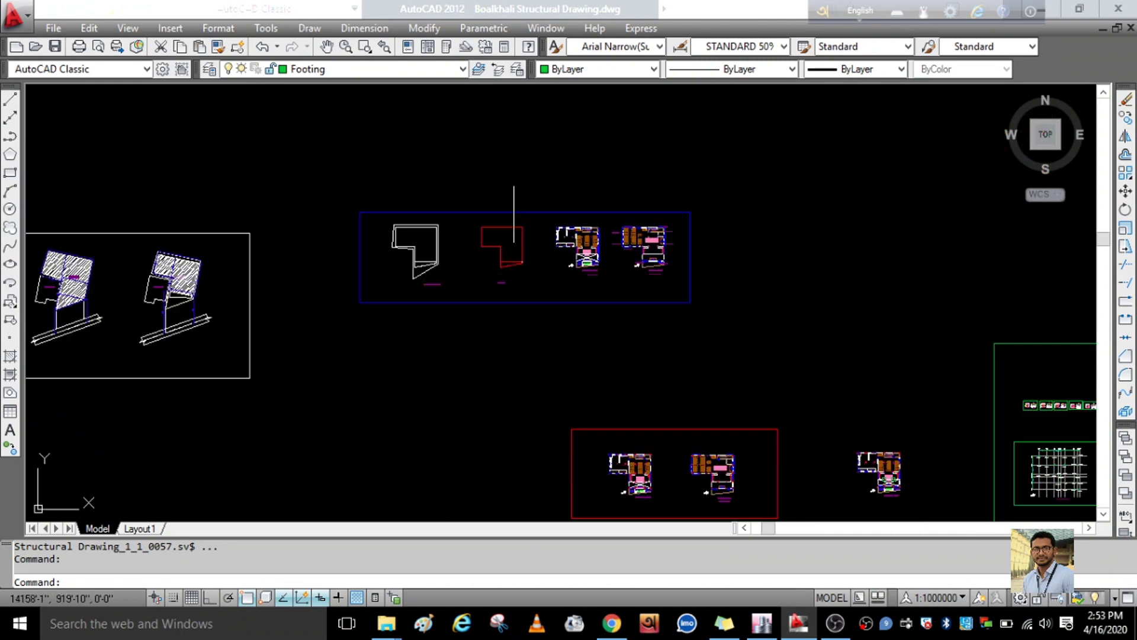
scroll(614, 225, "down", 4)
scroll(619, 326, "up", 7)
scroll(613, 308, "up", 5)
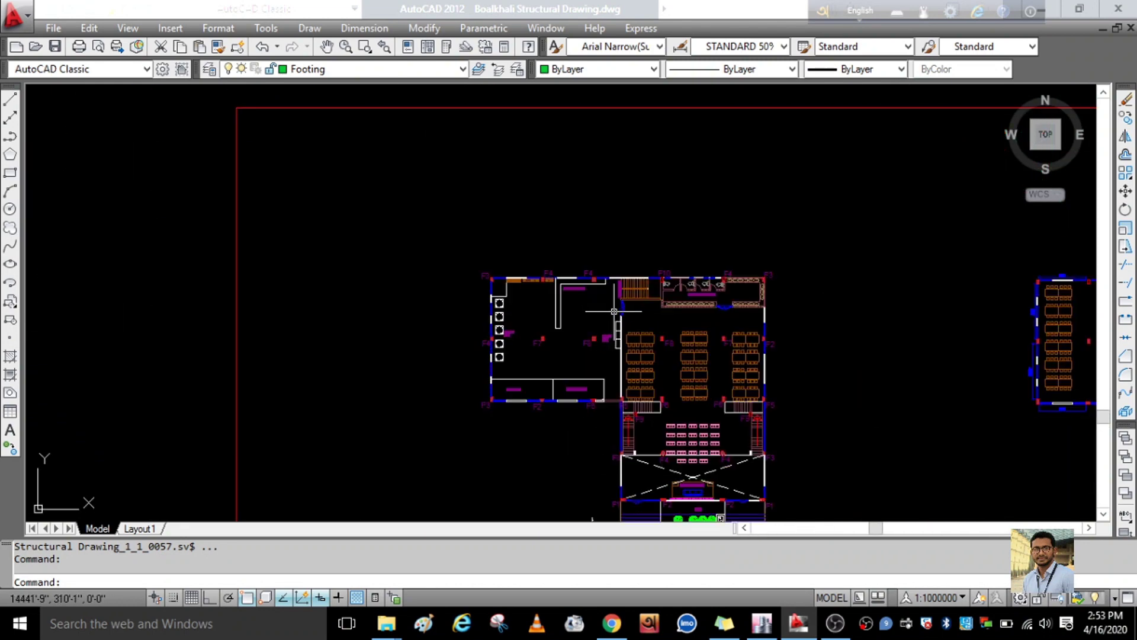
scroll(614, 308, "down", 2)
scroll(681, 237, "up", 3)
scroll(683, 178, "down", 5)
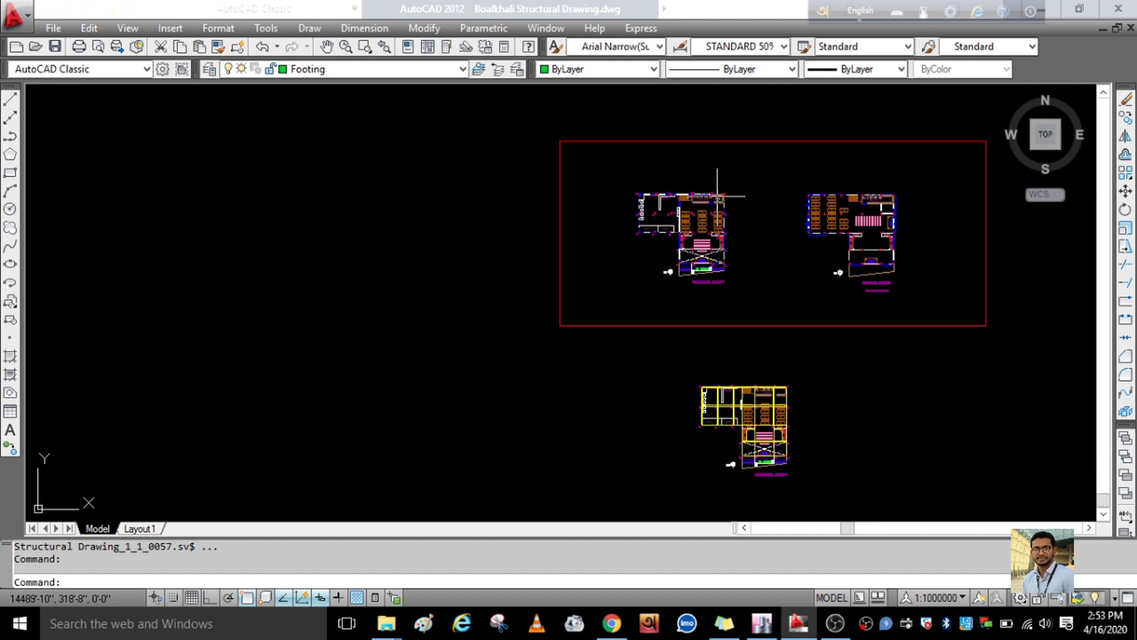
scroll(746, 243, "up", 4)
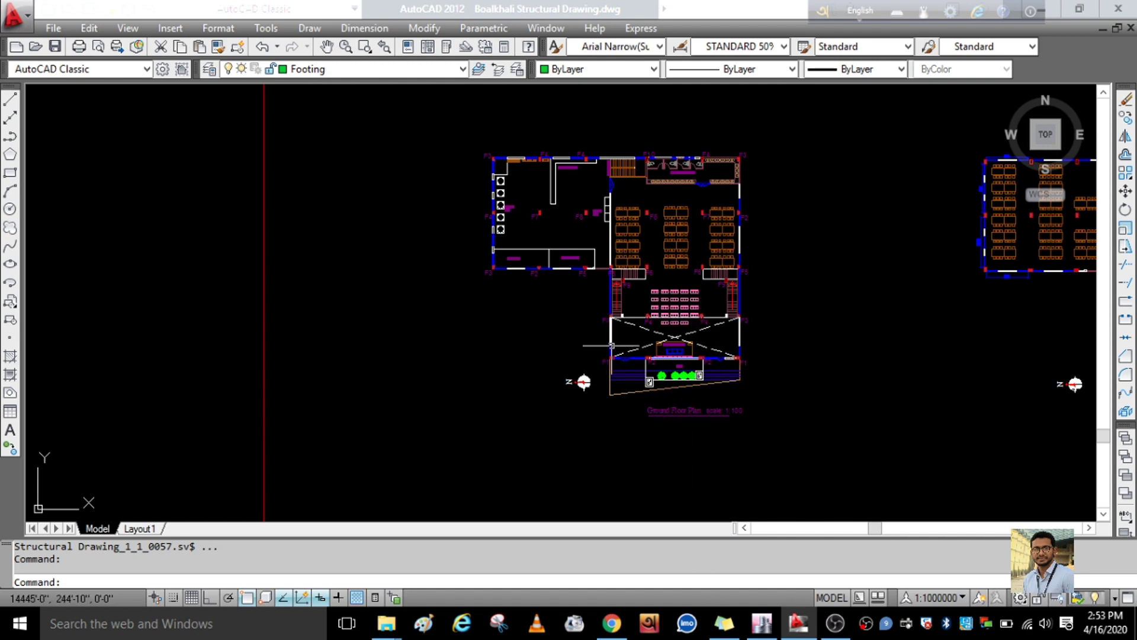
scroll(560, 286, "down", 8)
scroll(587, 275, "up", 5)
scroll(592, 285, "up", 8)
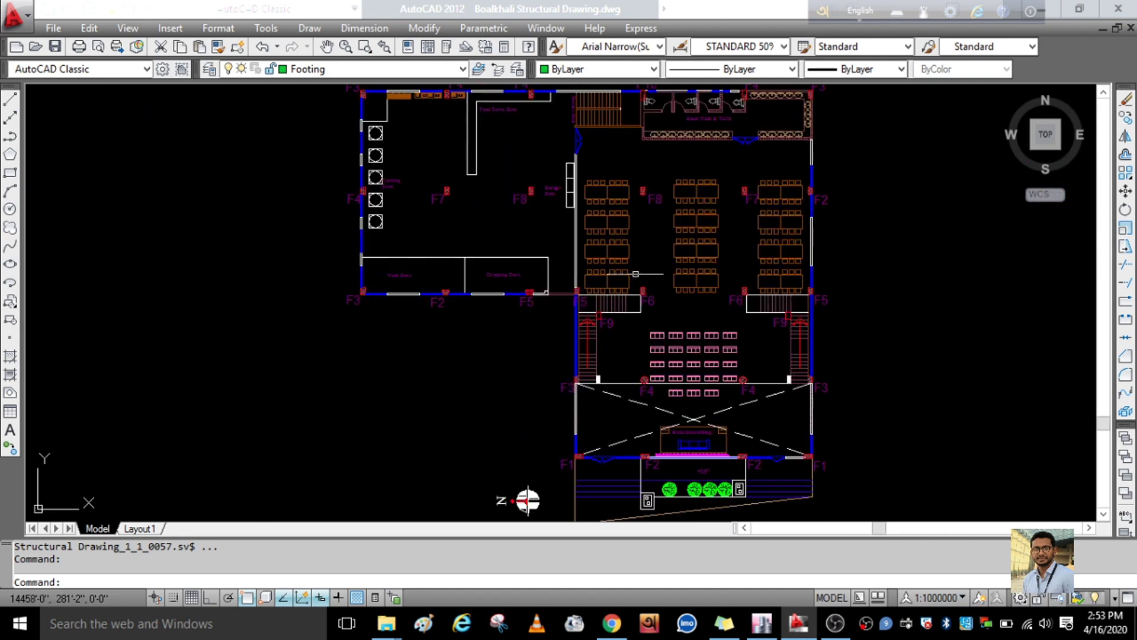
scroll(584, 242, "down", 2)
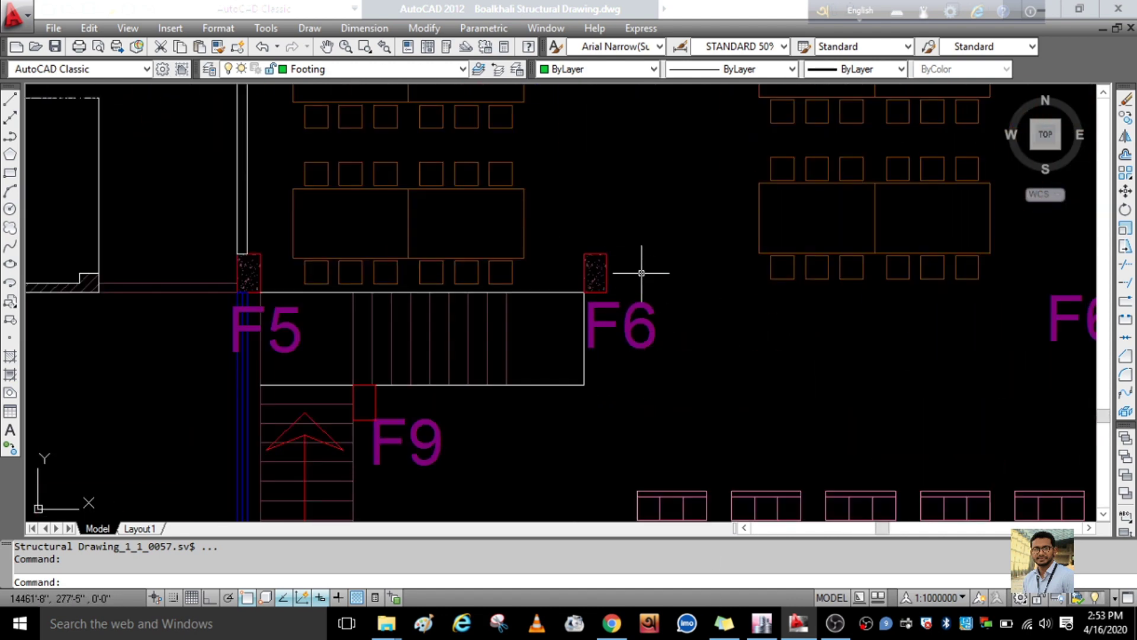
scroll(590, 255, "up", 4)
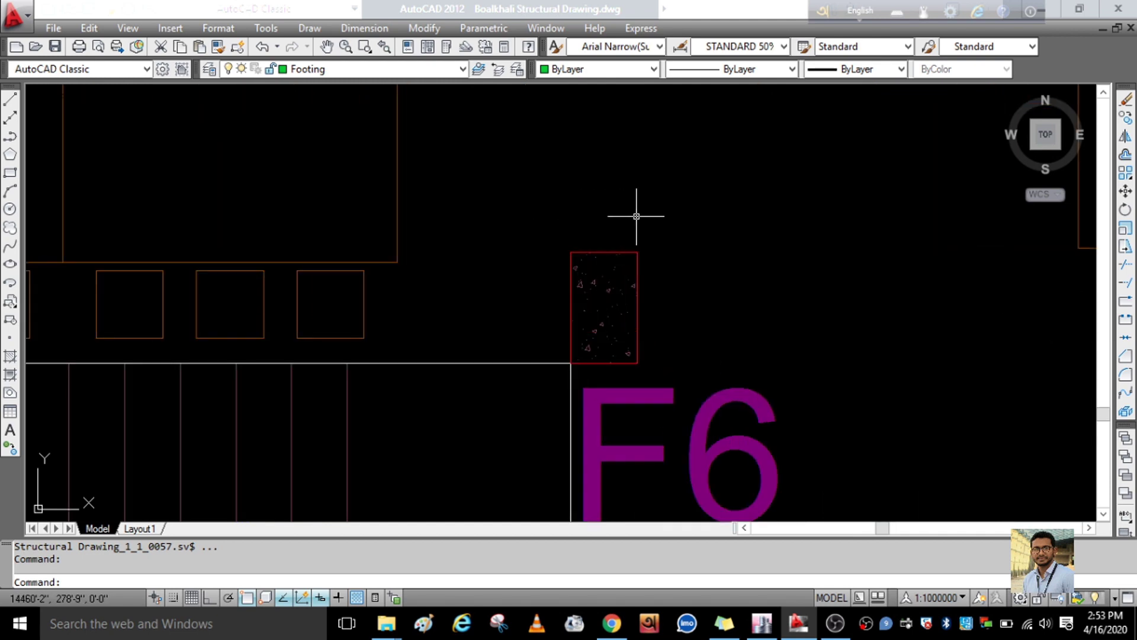
Add a linear dimension across the width of the F6 column, placed just above its upper edge.
left_click(364, 28)
left_click(381, 84)
scroll(572, 255, "up", 3)
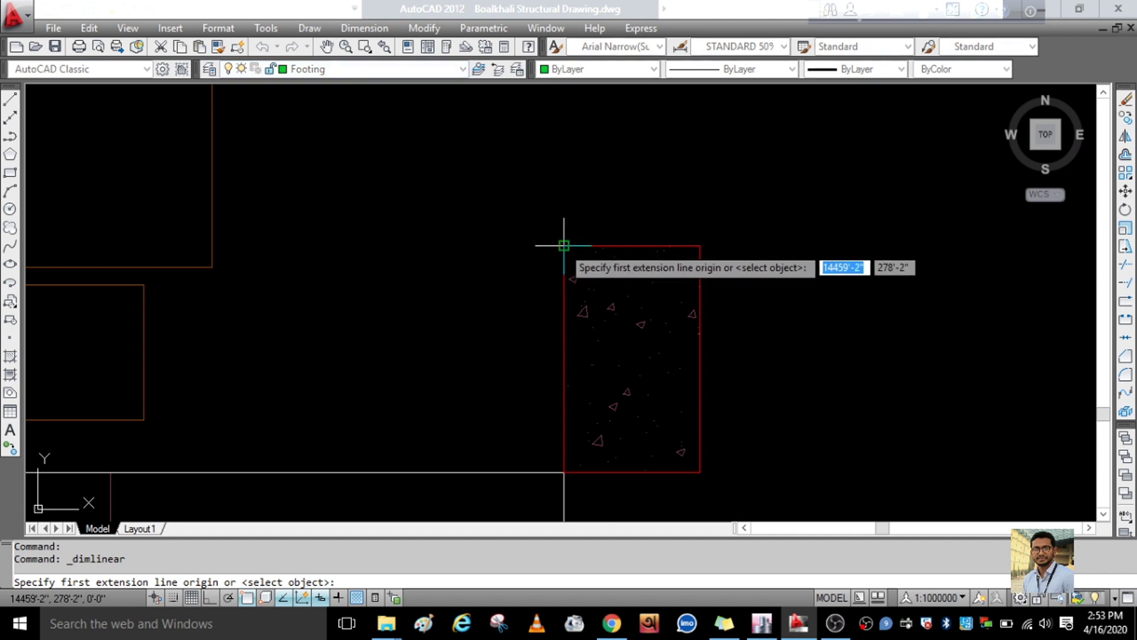
left_click(564, 246)
left_click(700, 246)
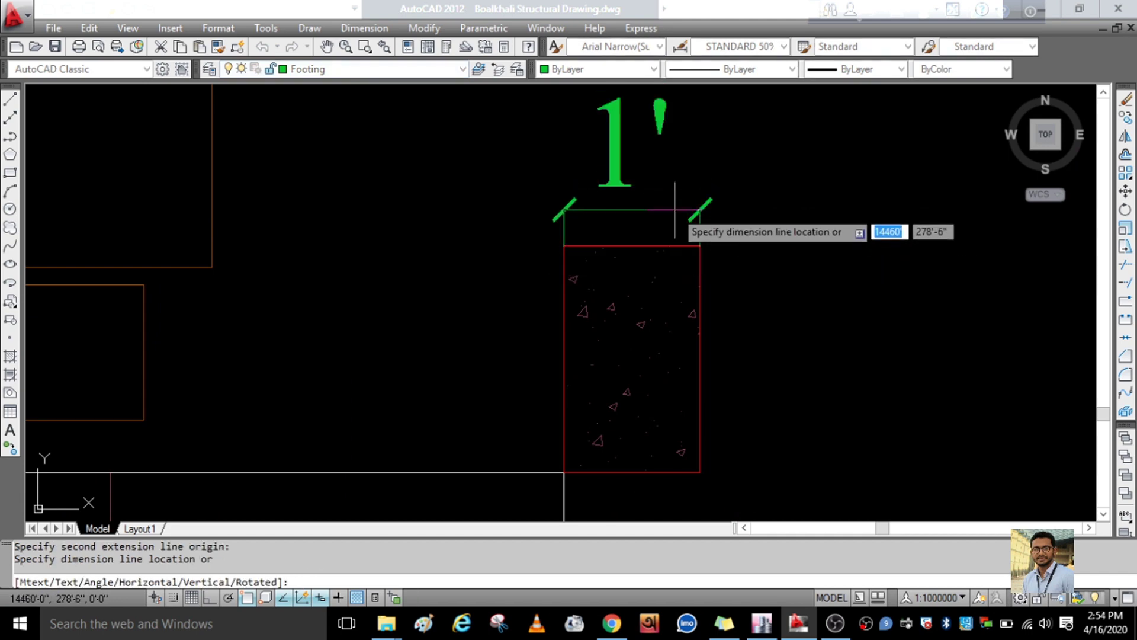
scroll(674, 196, "down", 2)
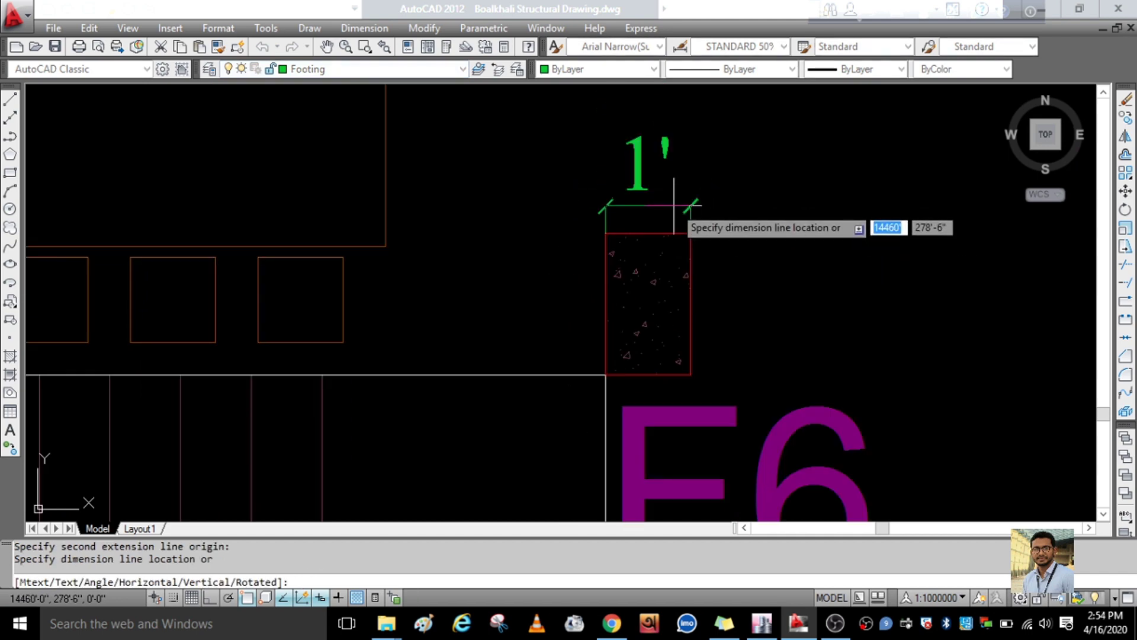
left_click(674, 205)
Measure the longer side of the F6 column with a linear dimension, without placing it.
left_click(365, 27)
left_click(378, 69)
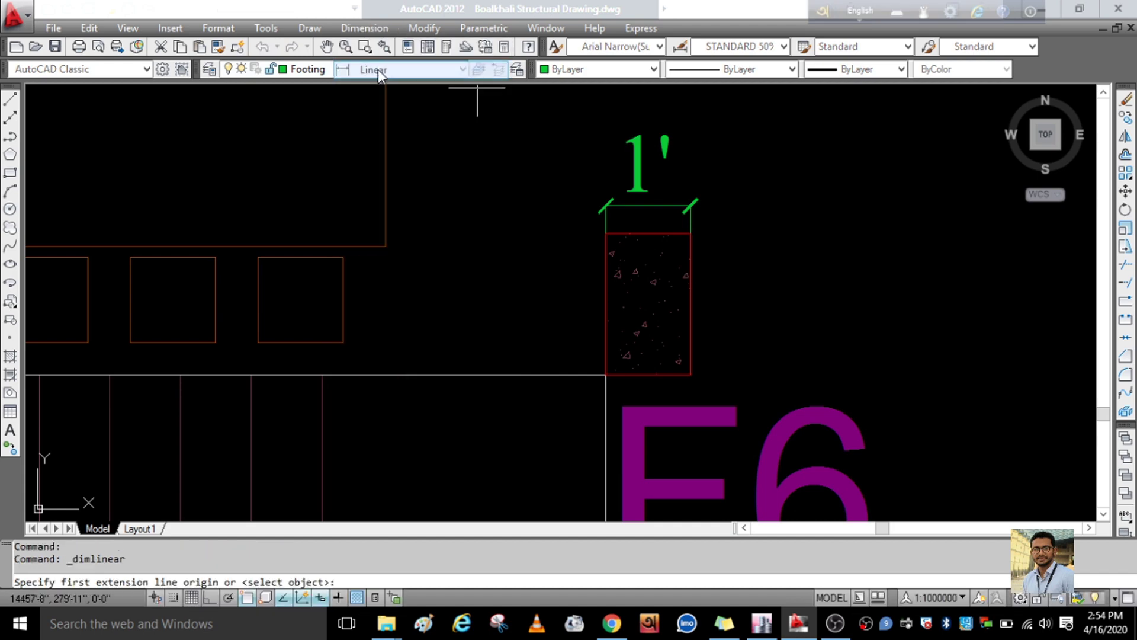
left_click(691, 234)
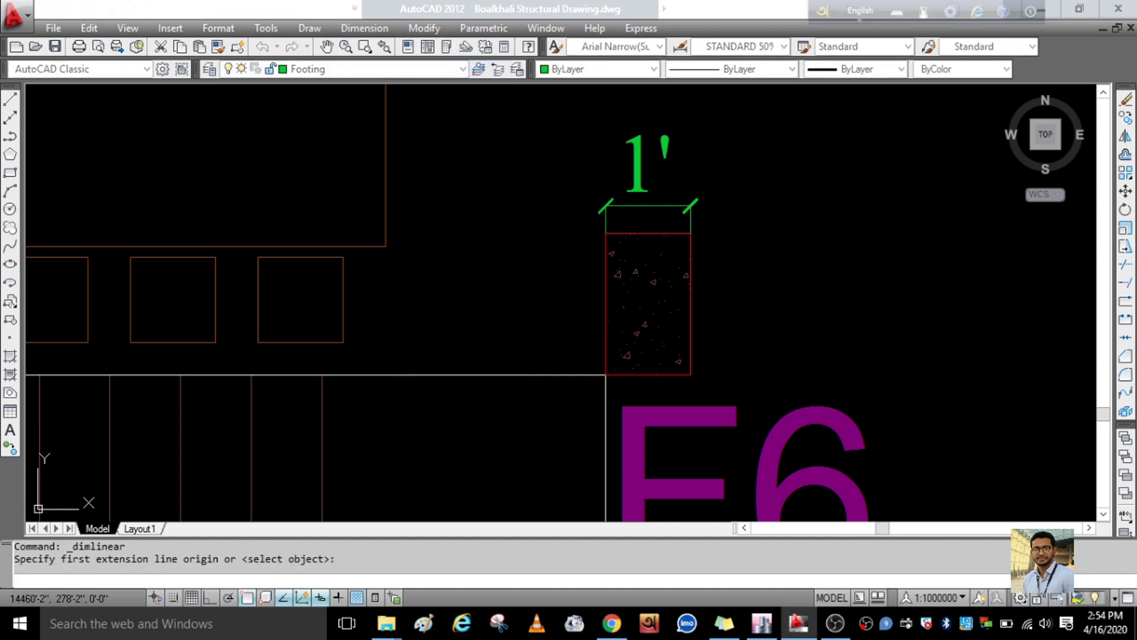
left_click(690, 375)
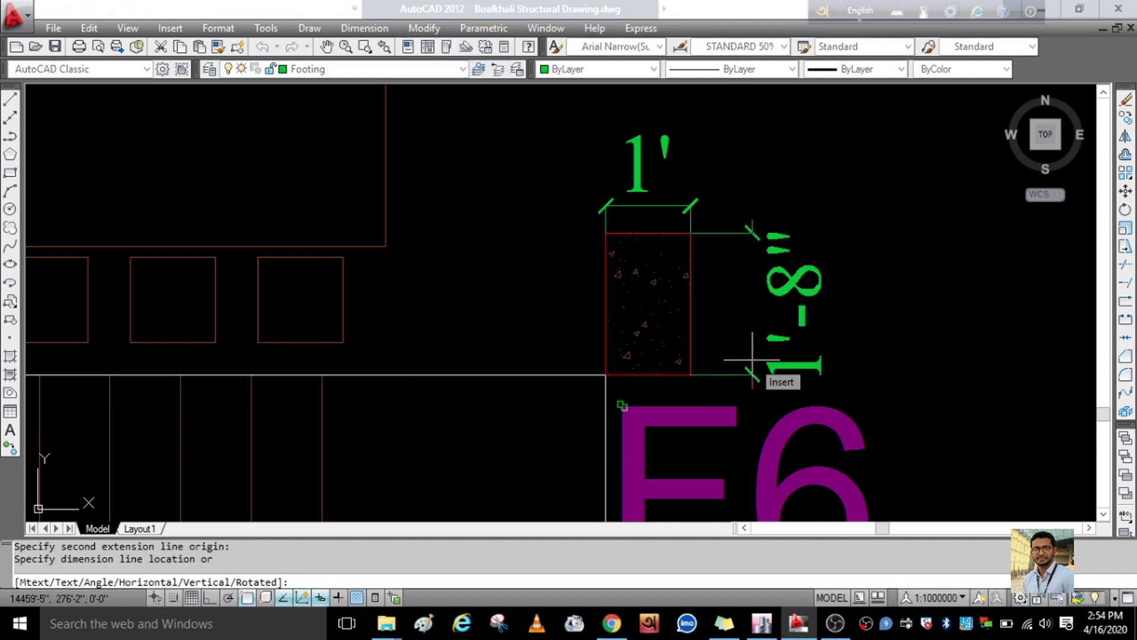
key("Escape")
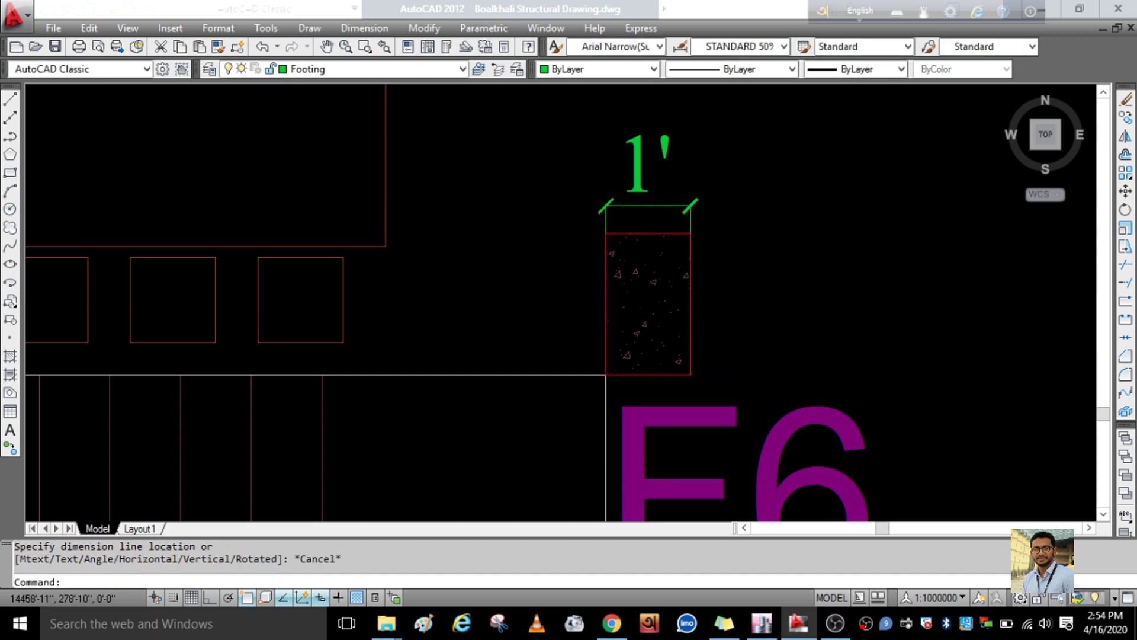
scroll(587, 179, "down", 2)
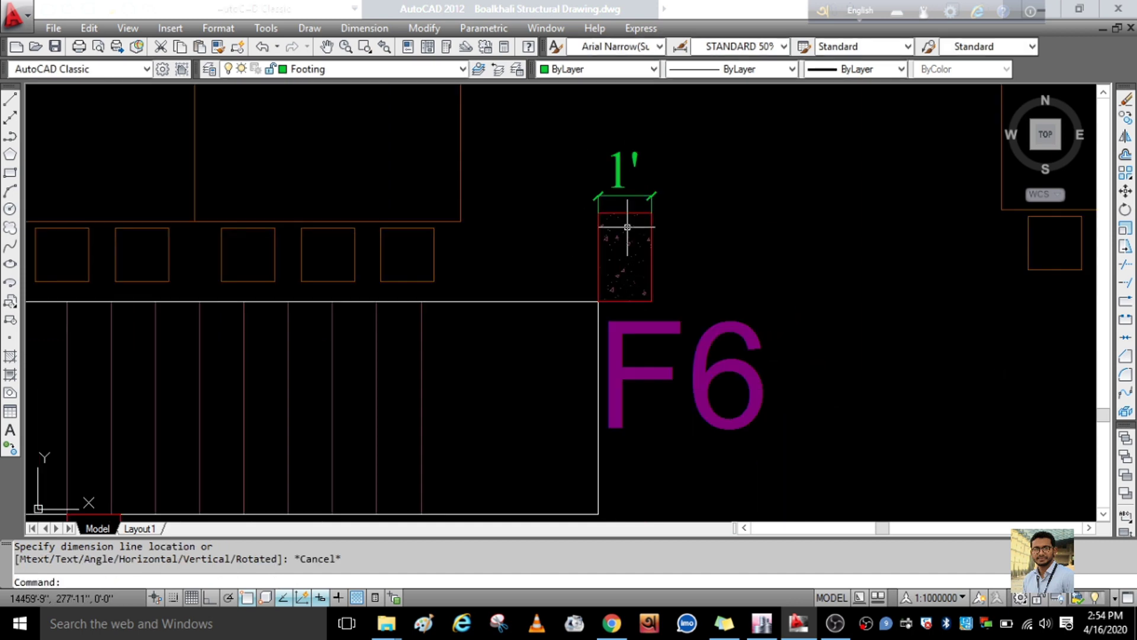
Switch to ETABS and add a copy of the C-(300x450) section named C-12X20, keeping 28 mpa as its material.
left_click(763, 623)
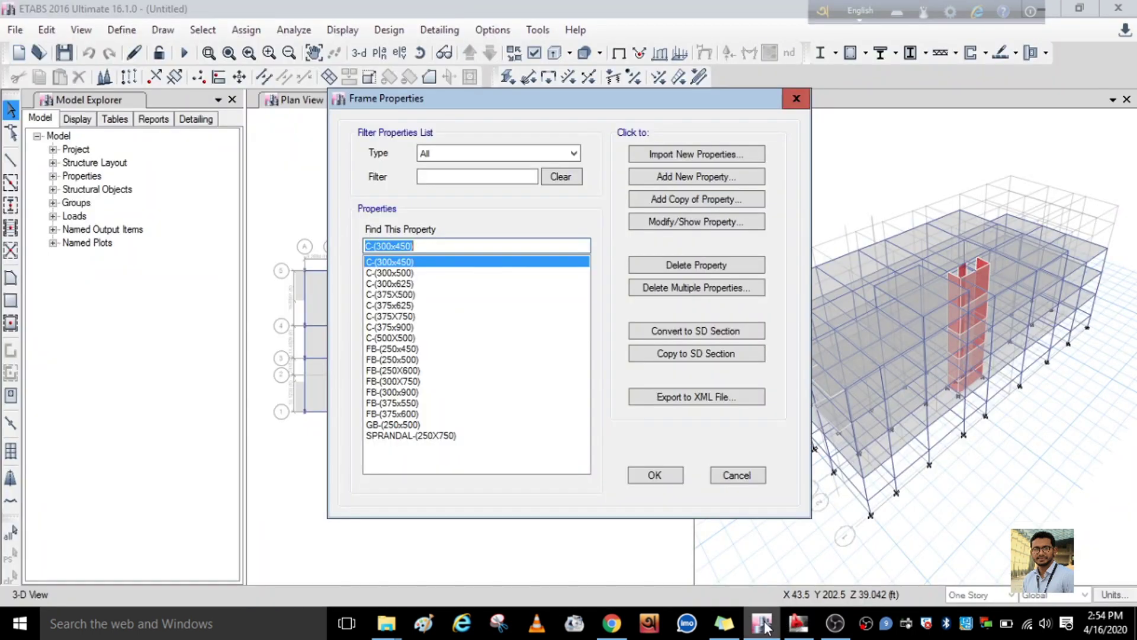
left_click(663, 197)
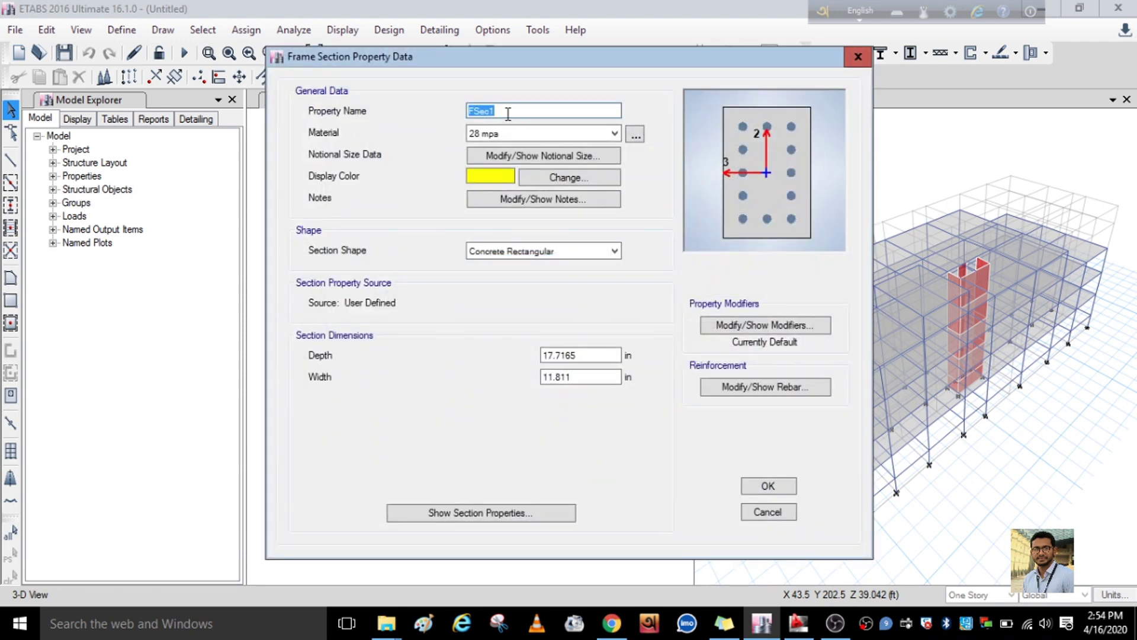
key("BackSpace")
left_click(610, 137)
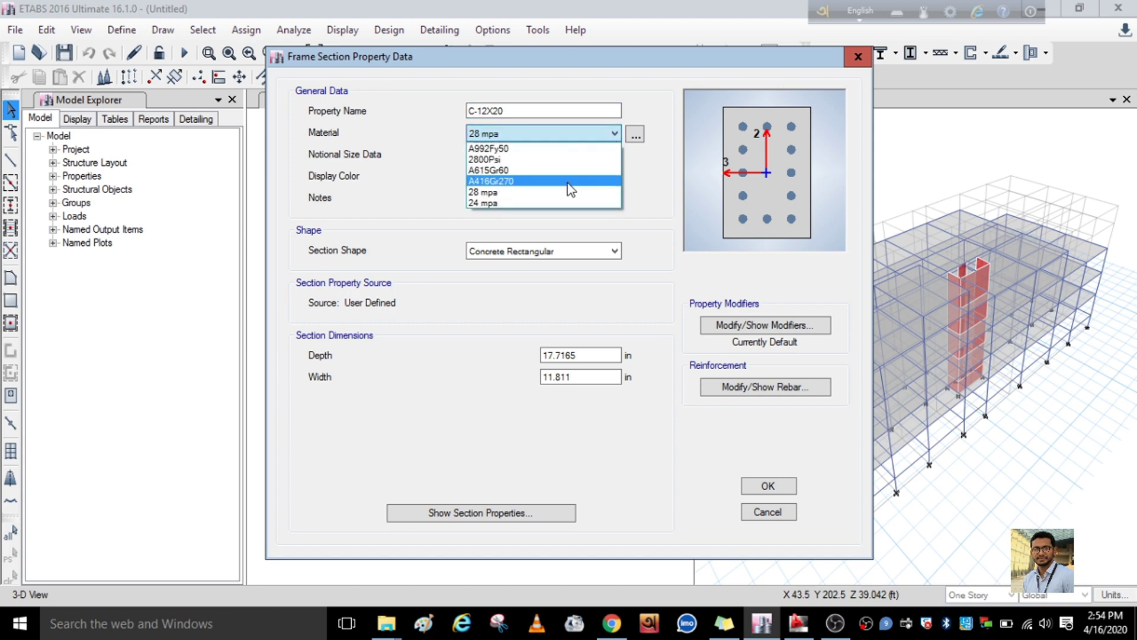
left_click(451, 179)
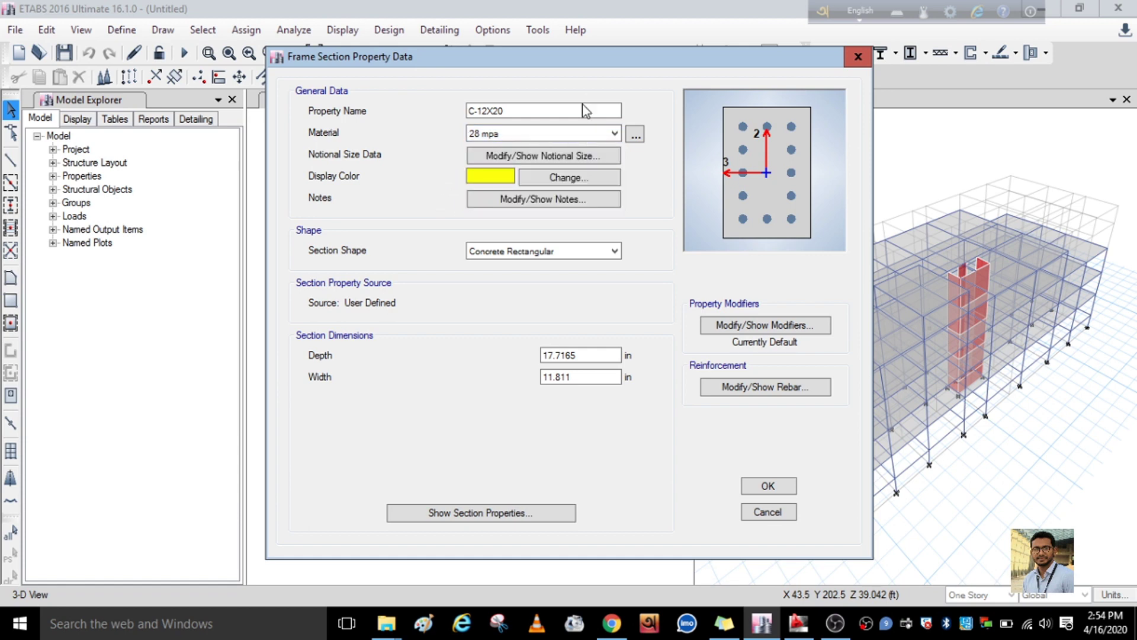
Set the C-12X20 section's depth to 20 in and its width to 12 in.
double_click(590, 355)
type("20")
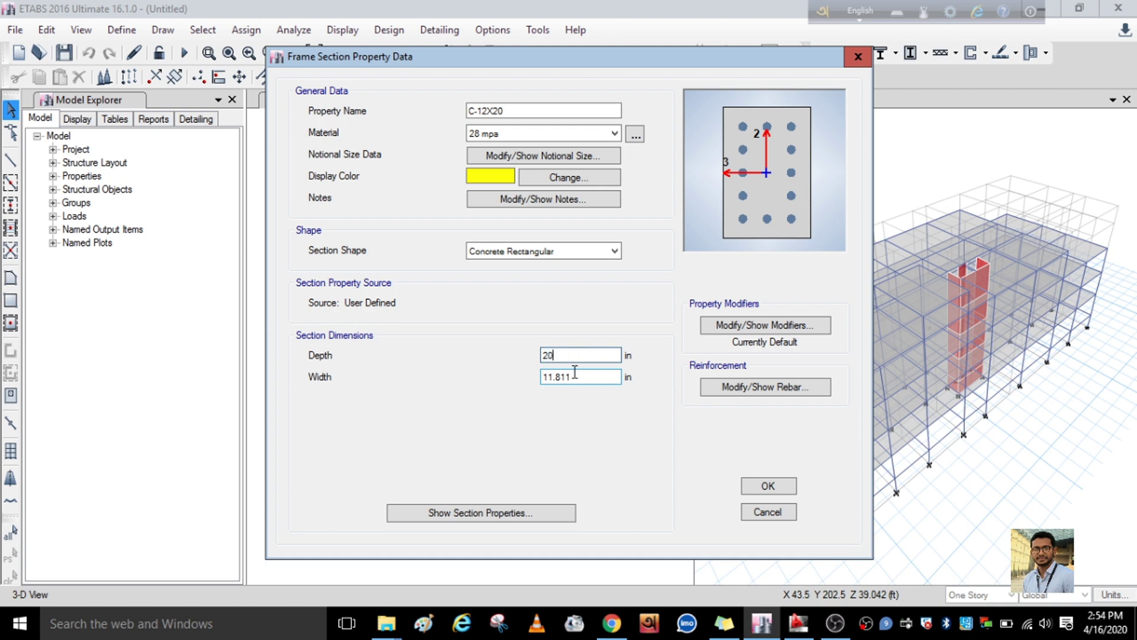
key("Tab")
type("12")
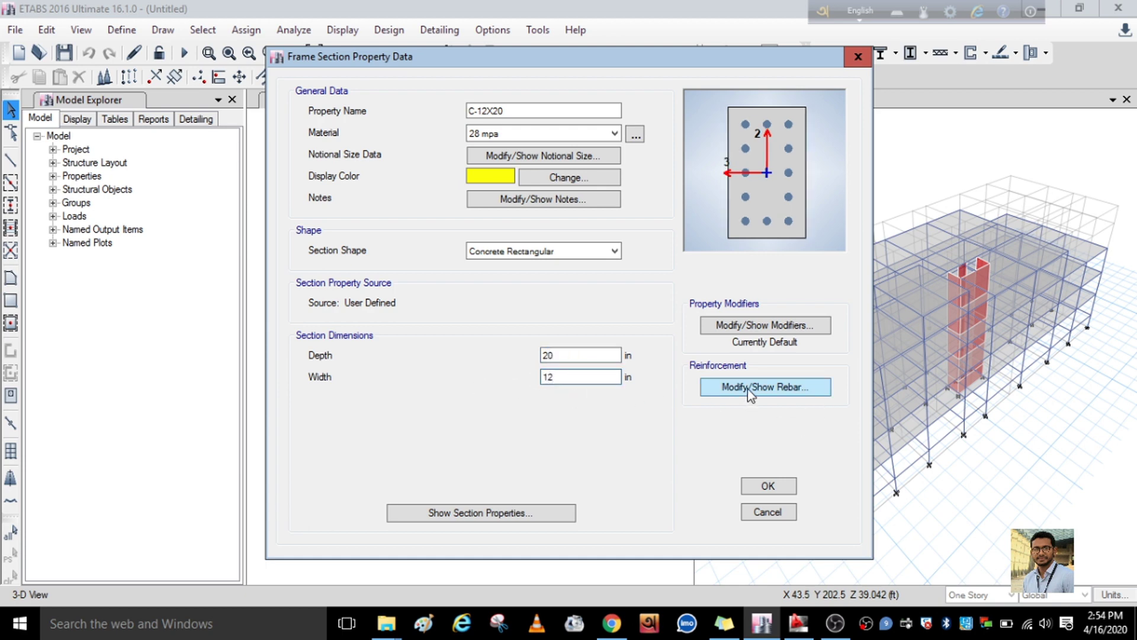
Set the clear cover for confinement bars to 1.5 in in the C-12X20 reinforcement data and save the section.
left_click(779, 387)
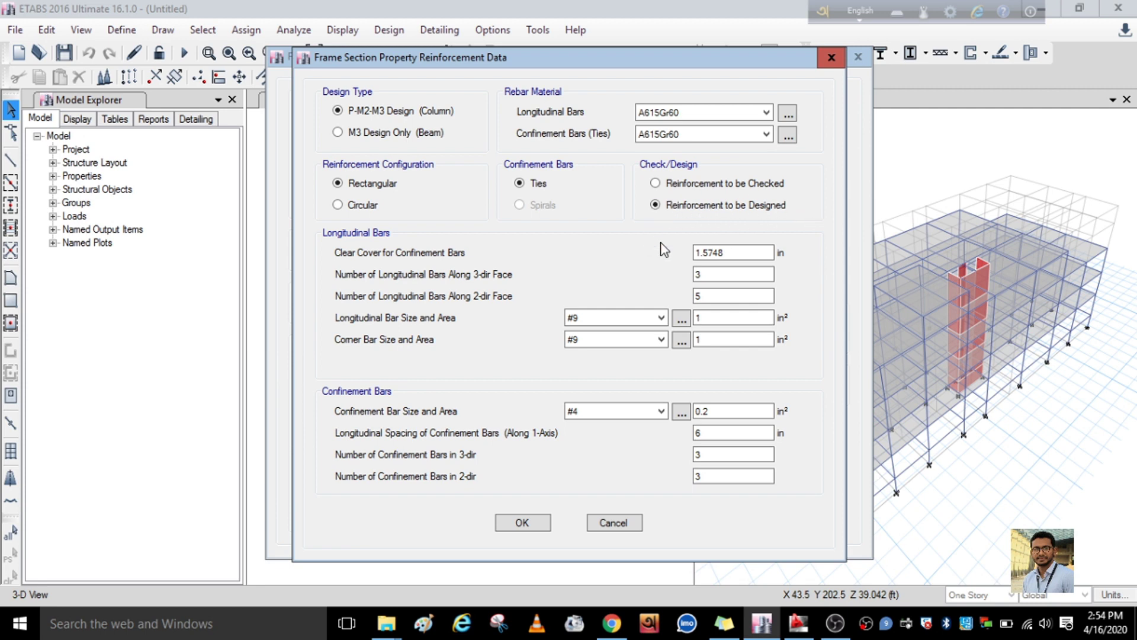
left_click_drag(734, 255, 604, 273)
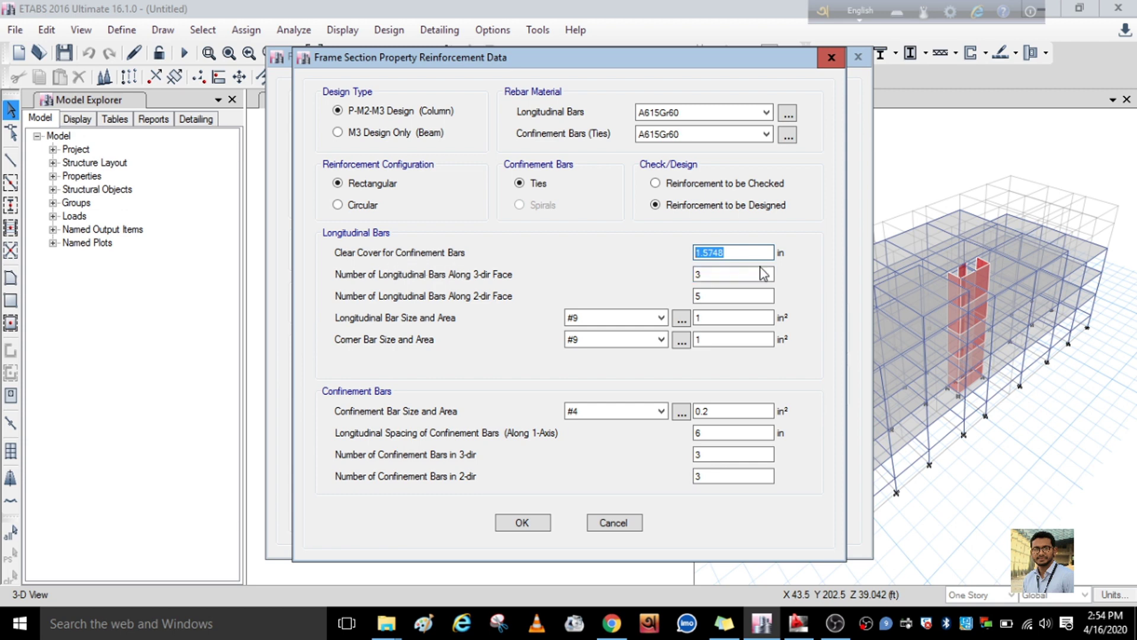
type("1.5")
left_click(523, 523)
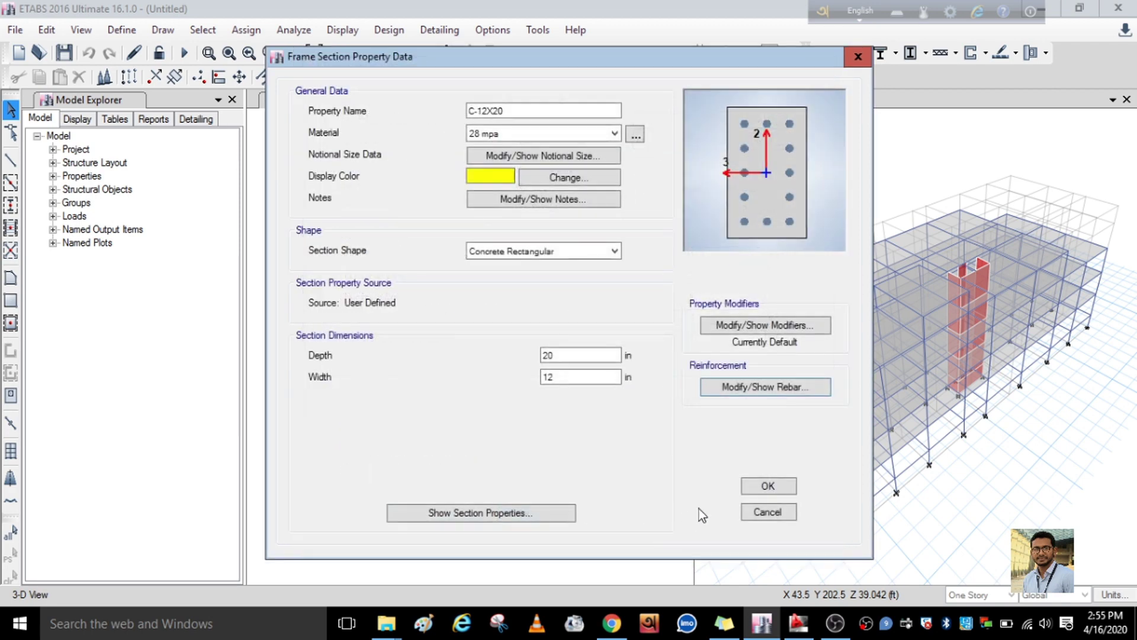
left_click(768, 486)
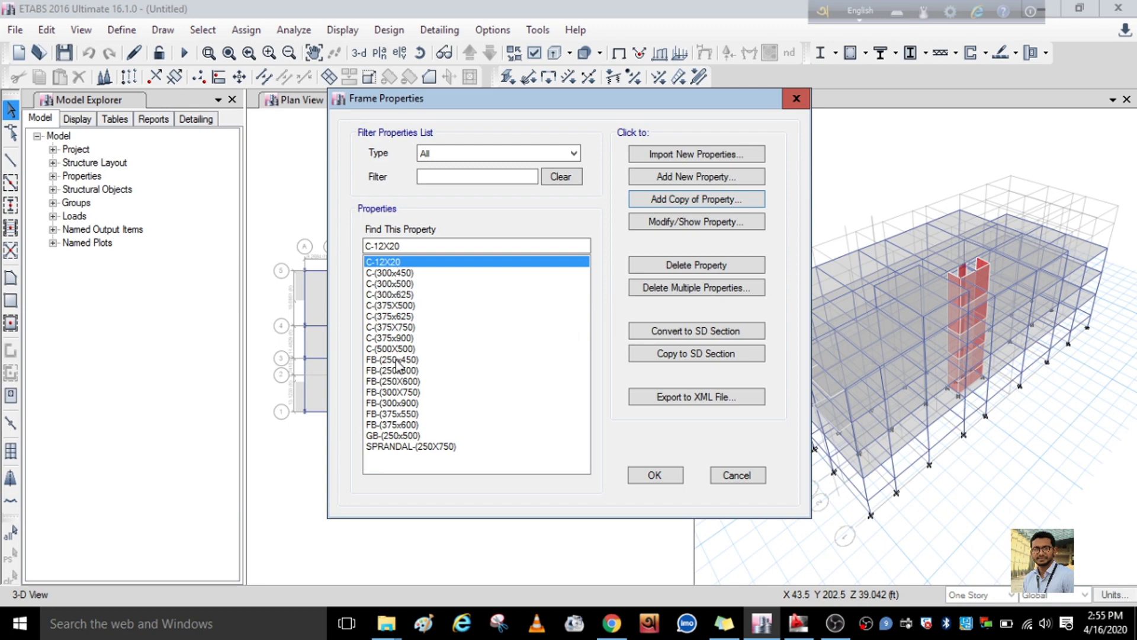
Switch to AutoCAD and examine the column schedule between the foundation layout and the first floor beam layout.
left_click(799, 622)
scroll(568, 296, "down", 10)
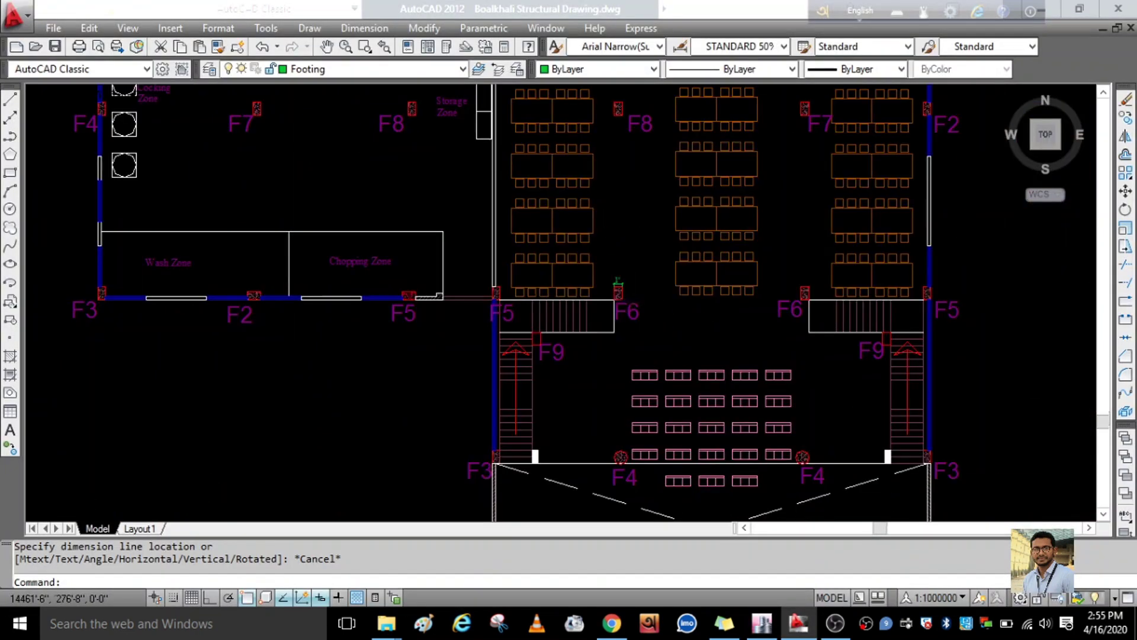
scroll(646, 362, "up", 8)
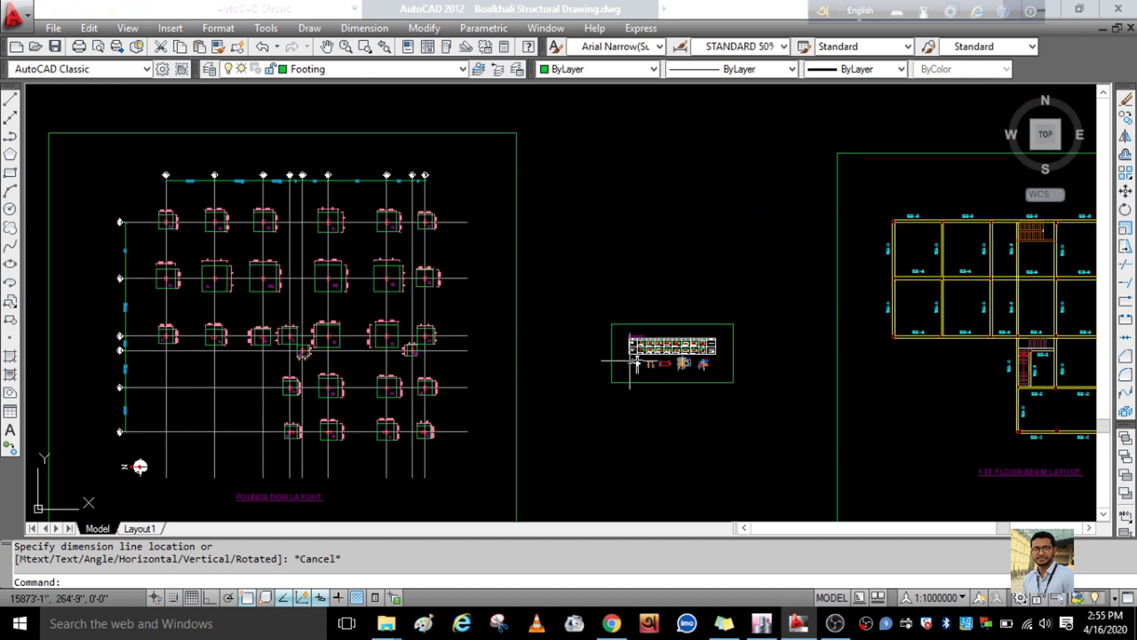
scroll(589, 300, "down", 3)
scroll(627, 284, "up", 9)
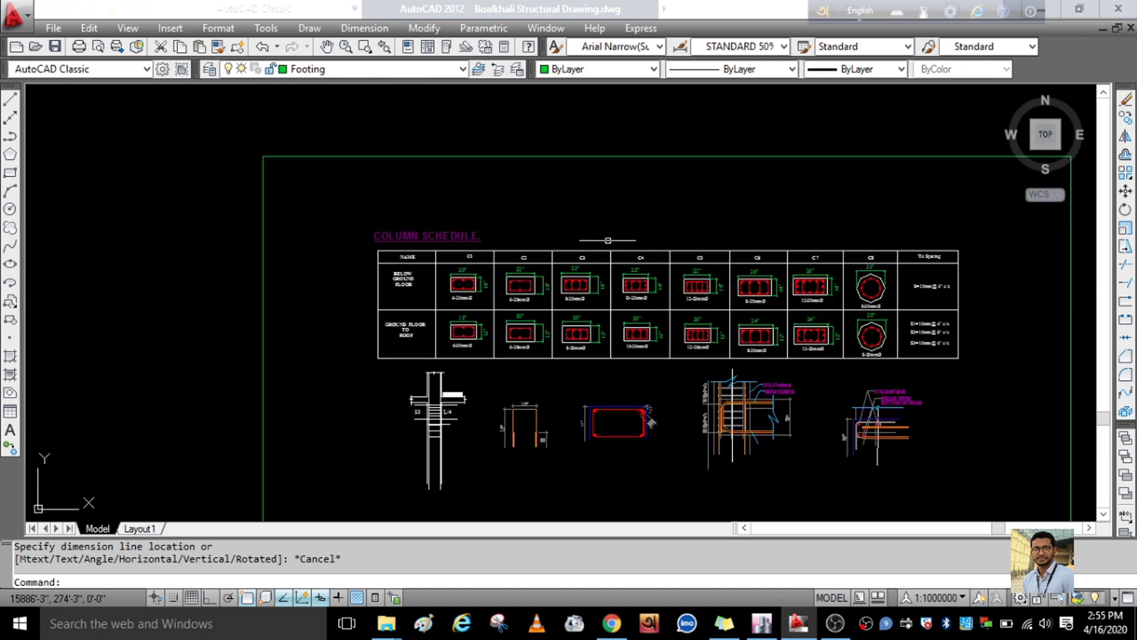
Examine the C3 to C5 column sections in the ground floor to roof row of the column schedule.
scroll(627, 280, "down", 5)
scroll(652, 284, "up", 6)
scroll(624, 263, "down", 3)
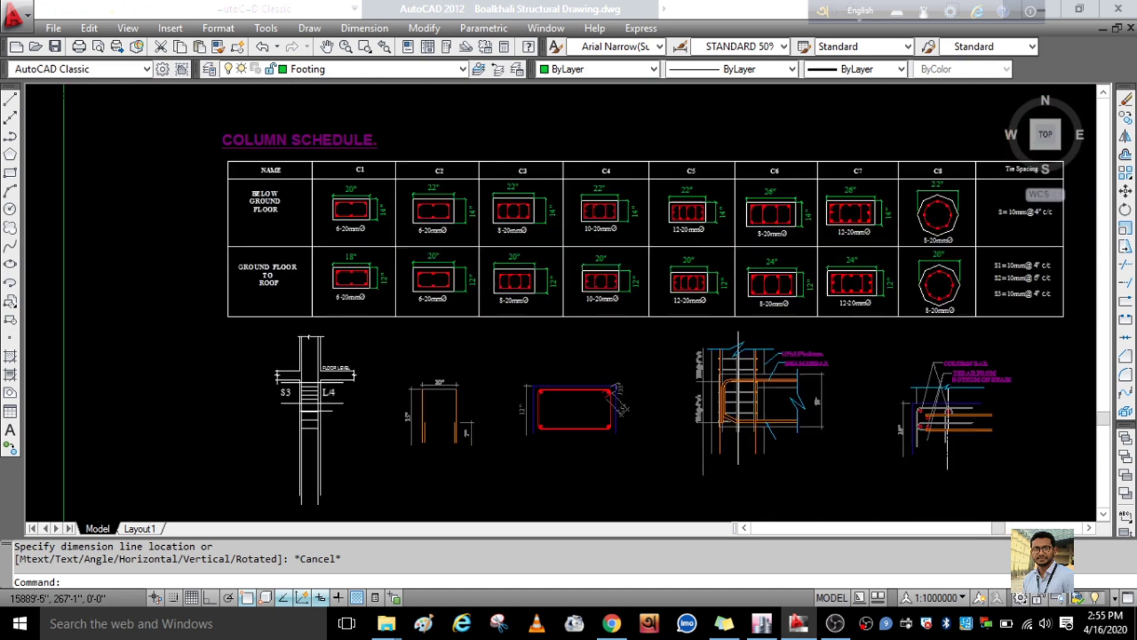
scroll(625, 266, "up", 3)
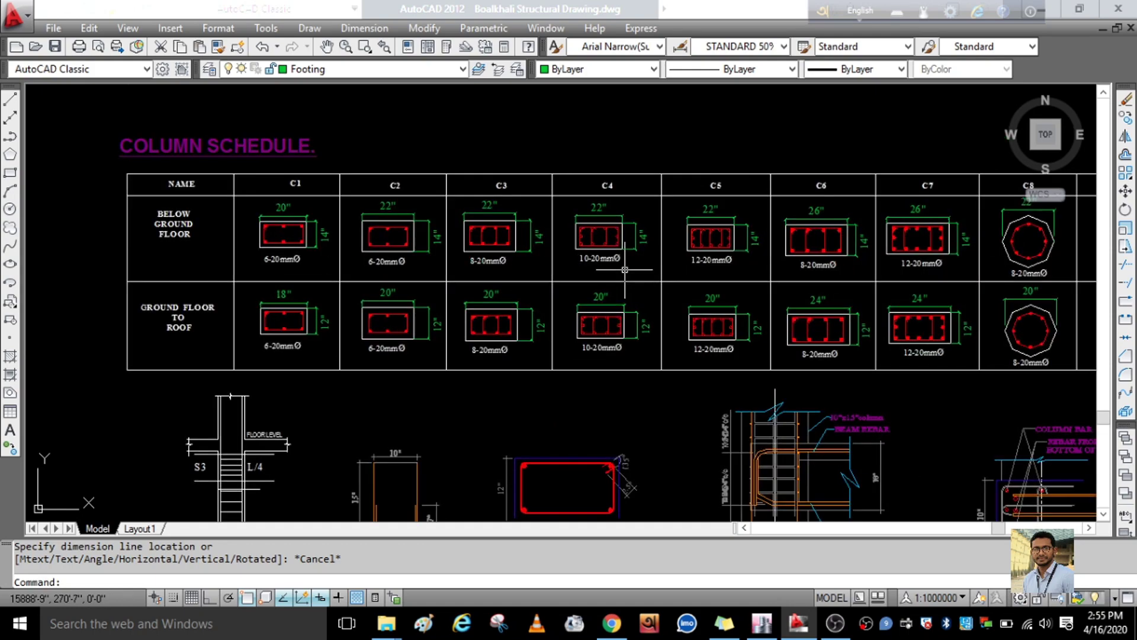
scroll(625, 269, "down", 4)
scroll(628, 249, "up", 8)
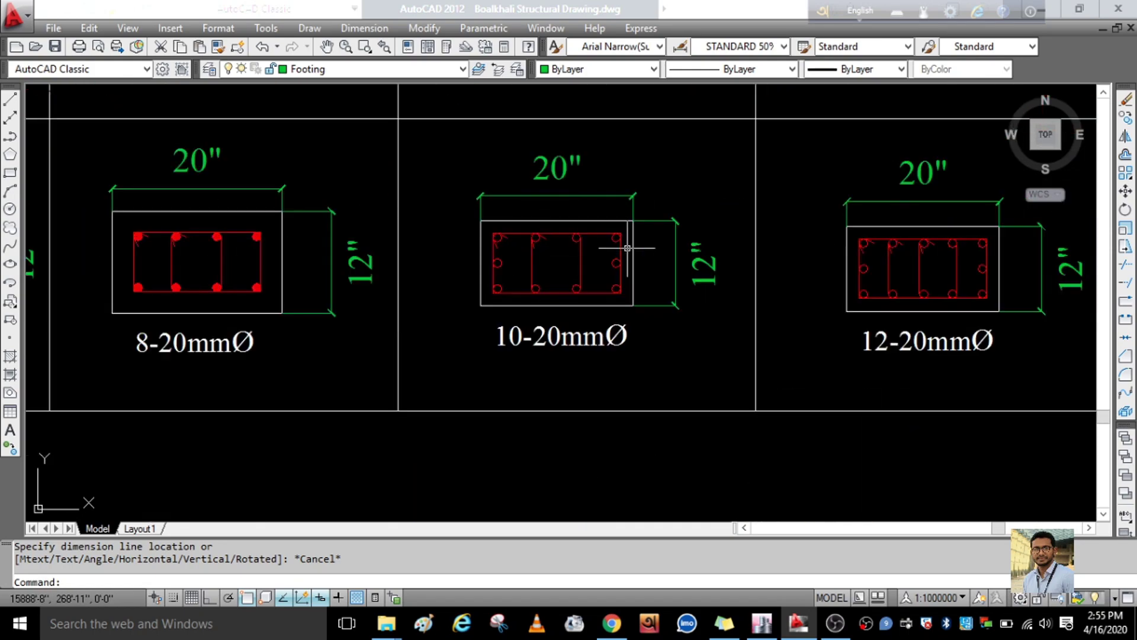
scroll(627, 247, "down", 4)
scroll(574, 297, "up", 6)
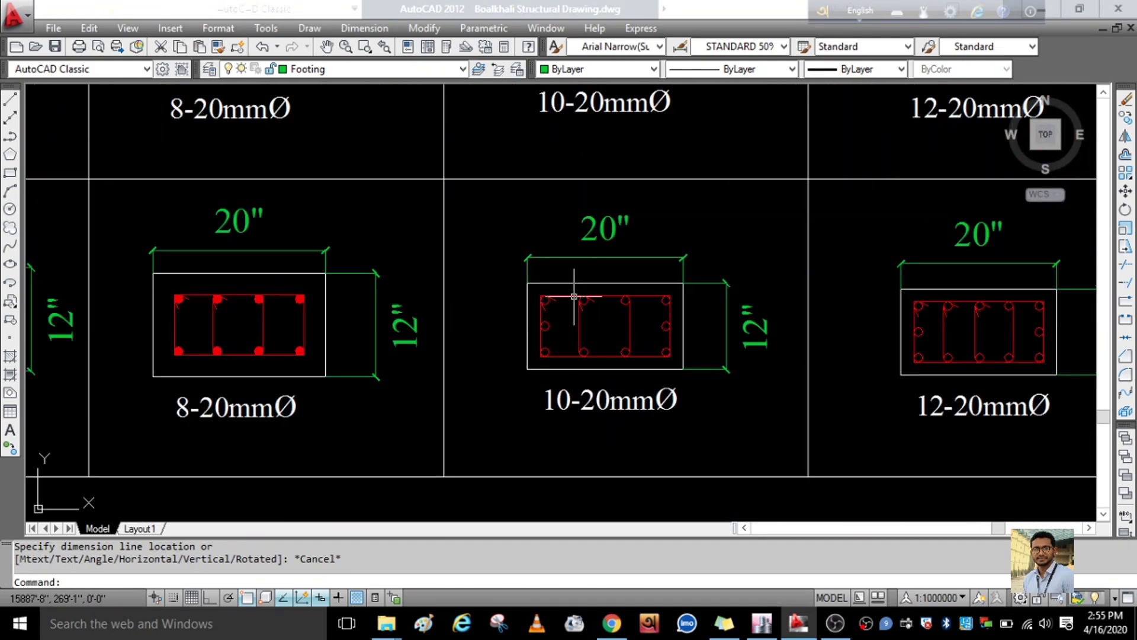
scroll(574, 296, "up", 1)
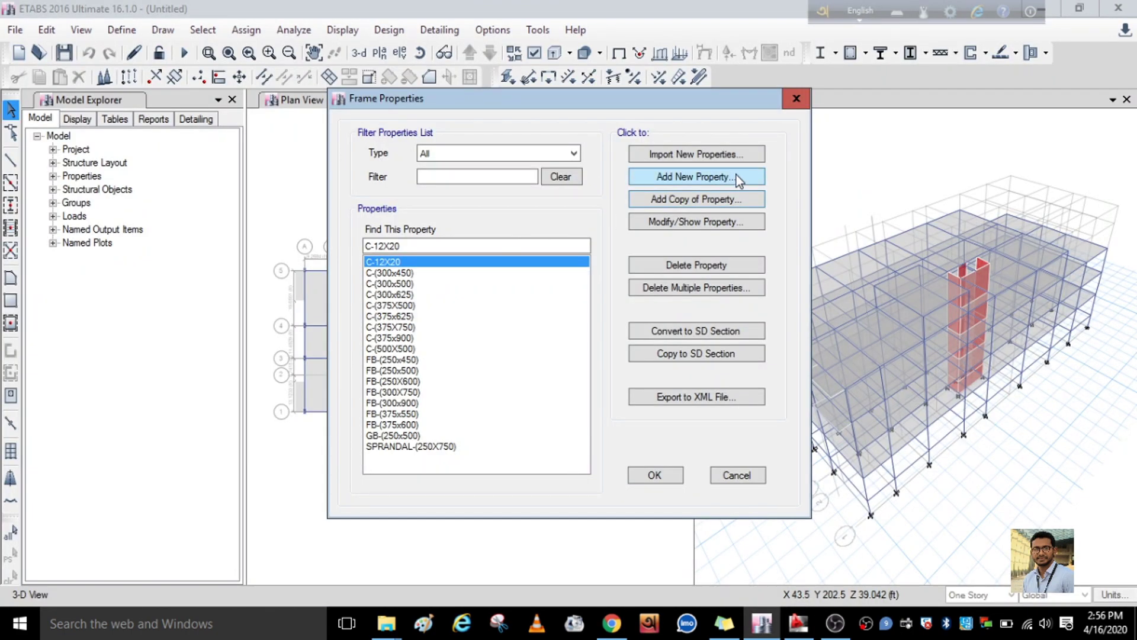
In ETABS, open the section data for a concrete rectangular frame property and name it C-12X20.
left_click(680, 177)
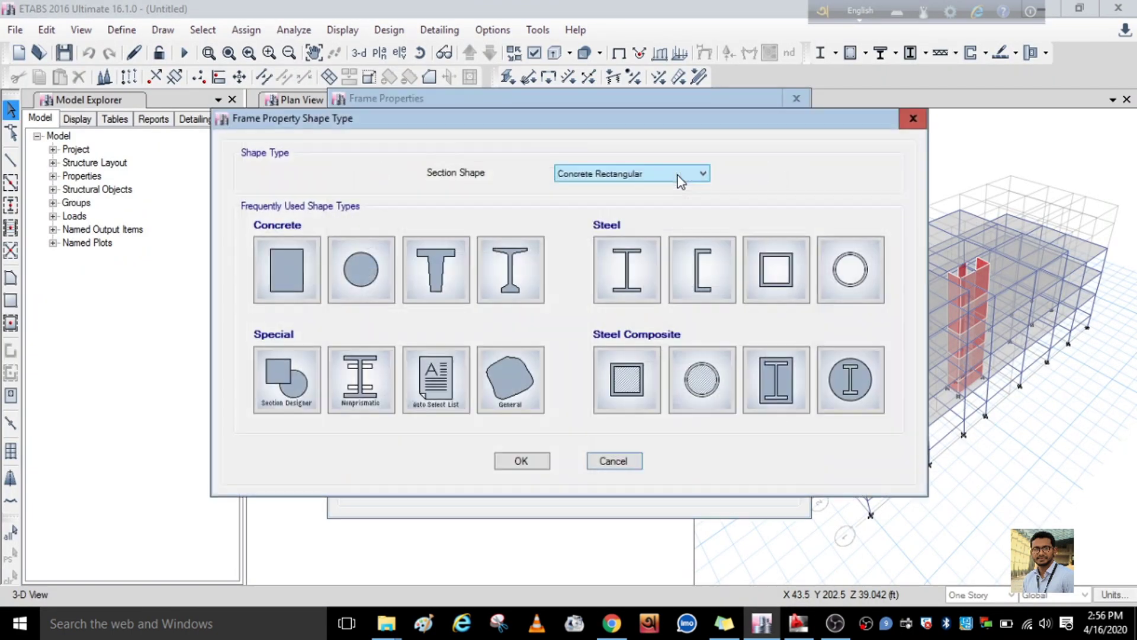
left_click(620, 464)
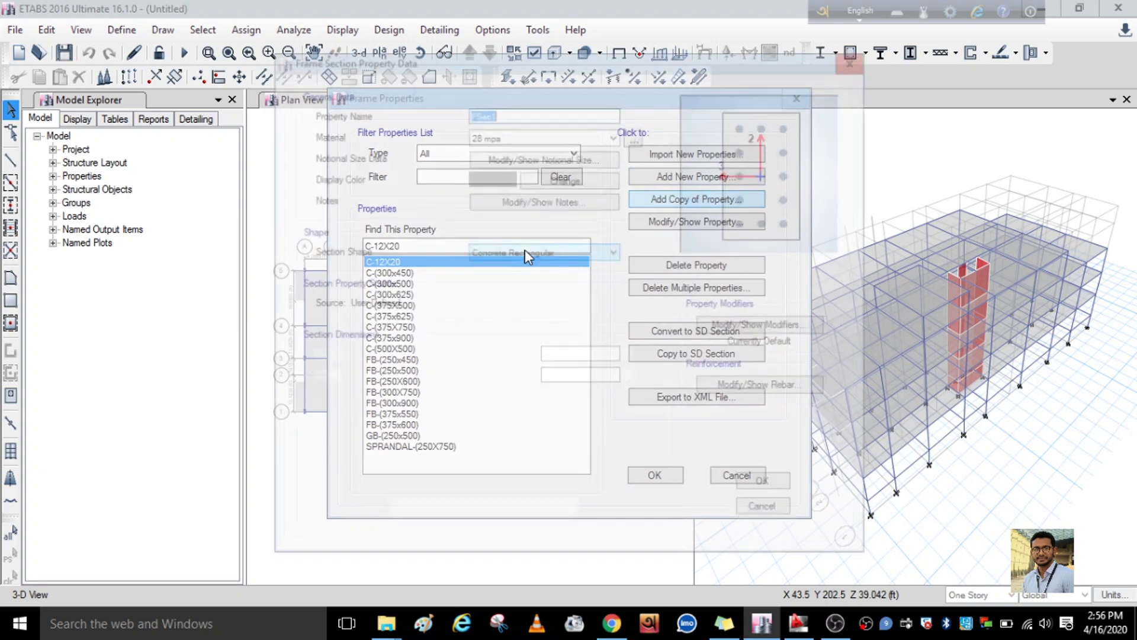
type("C-12X20")
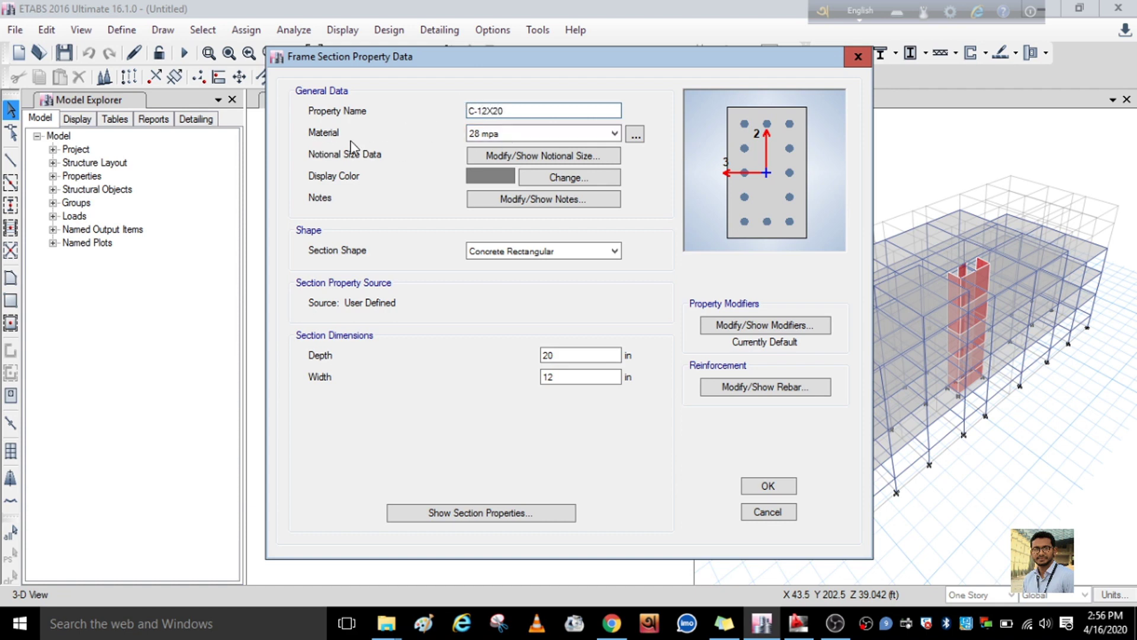
Set the C-12X20 section's material to 24 mpa.
left_click(602, 134)
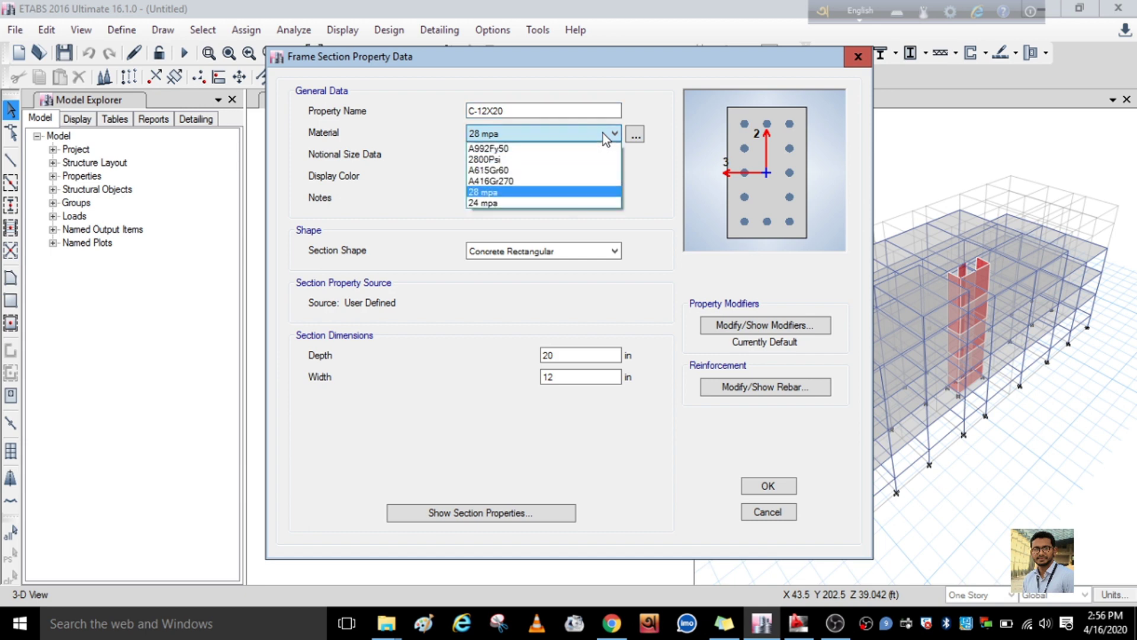
left_click(656, 161)
left_click(601, 134)
left_click(659, 165)
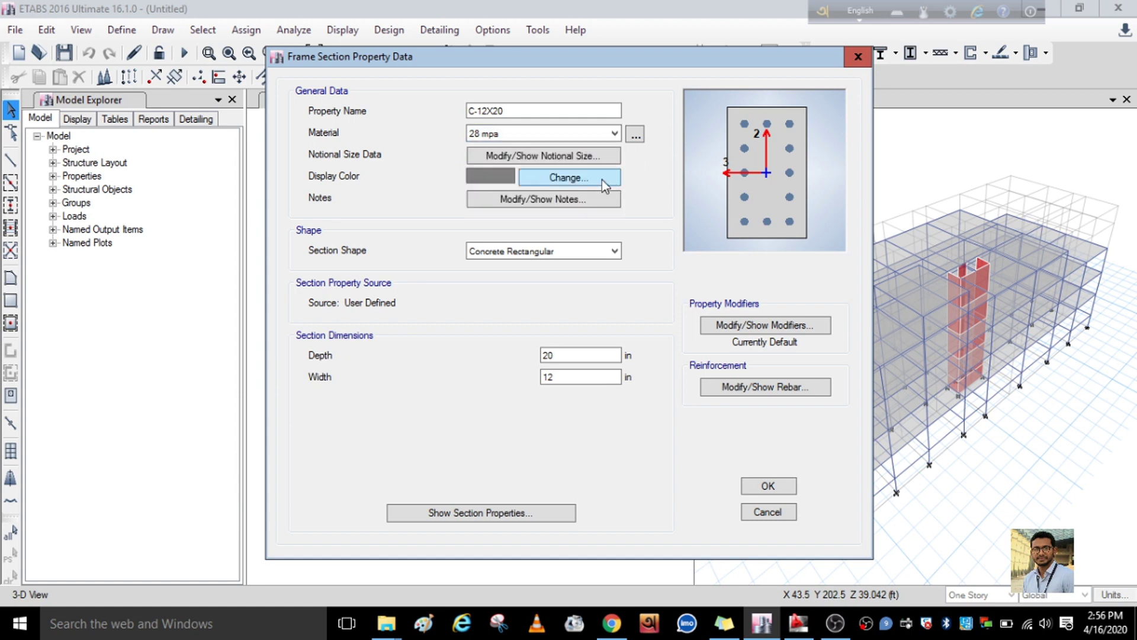
left_click(602, 131)
left_click(650, 169)
left_click(580, 134)
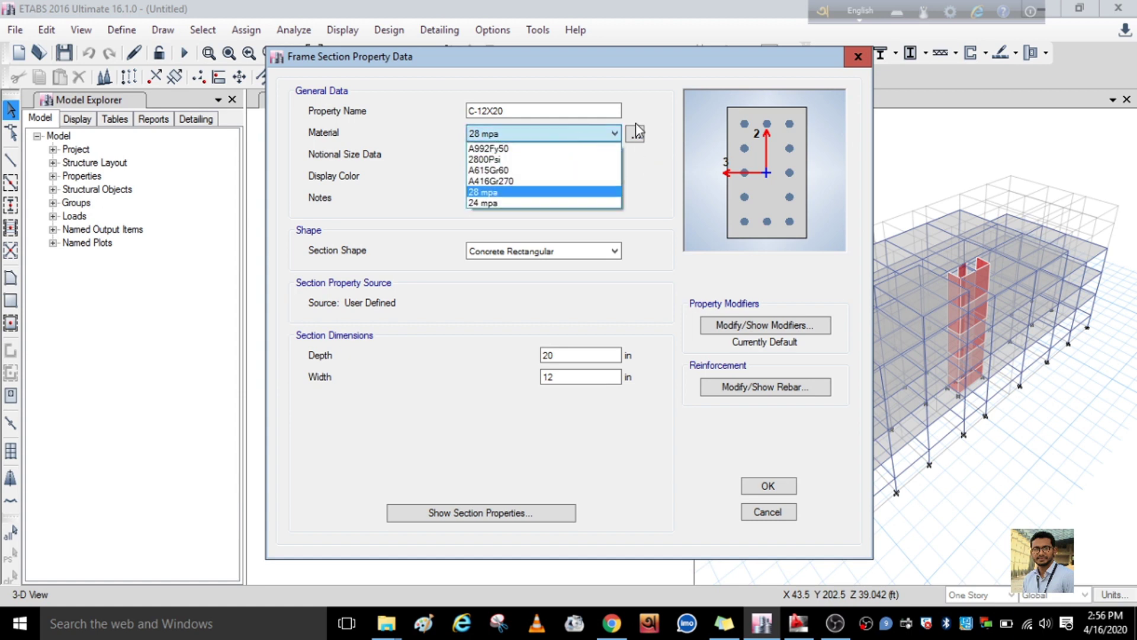
left_click(486, 203)
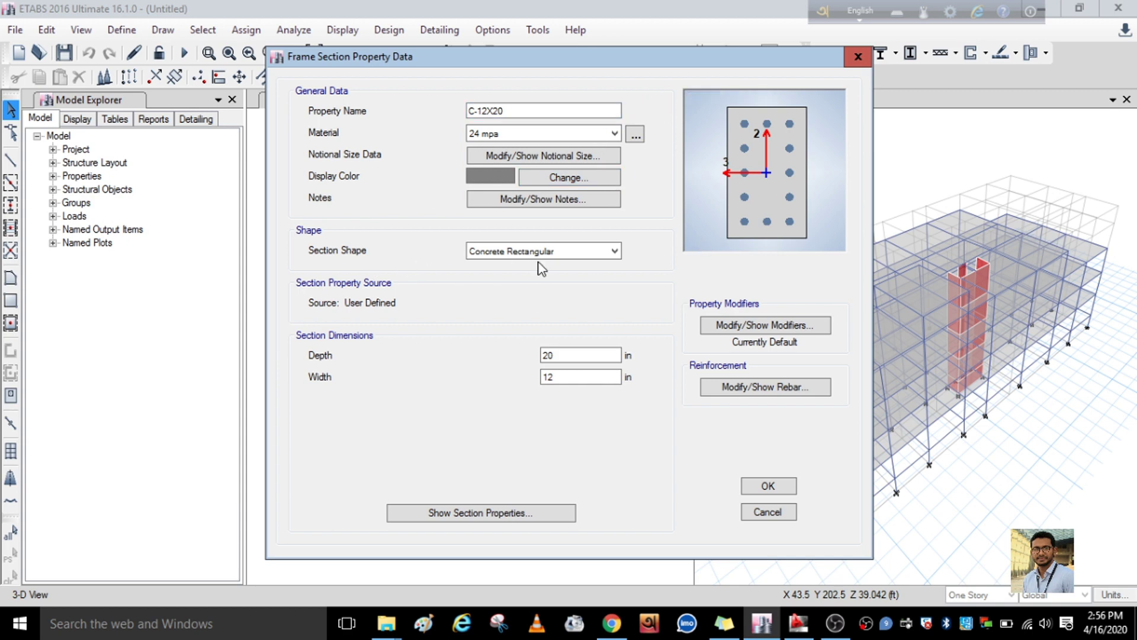
Review the C-12X20 section's width, depth and reinforcement data without saving any reinforcement changes.
left_click_drag(572, 376, 451, 399)
left_click_drag(564, 355, 474, 366)
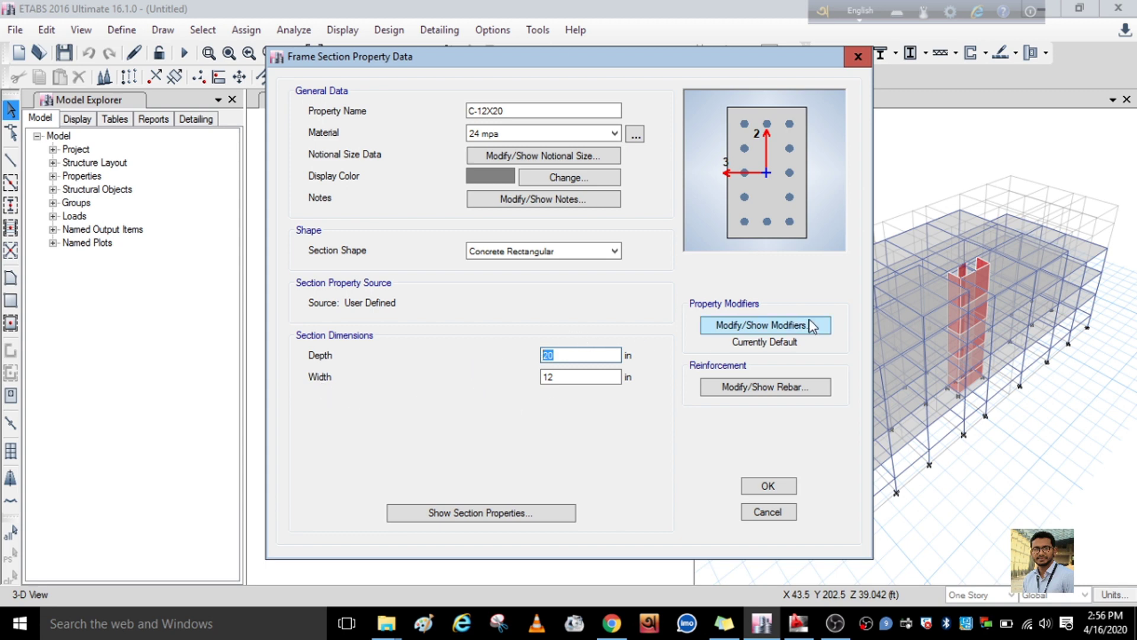
left_click(759, 390)
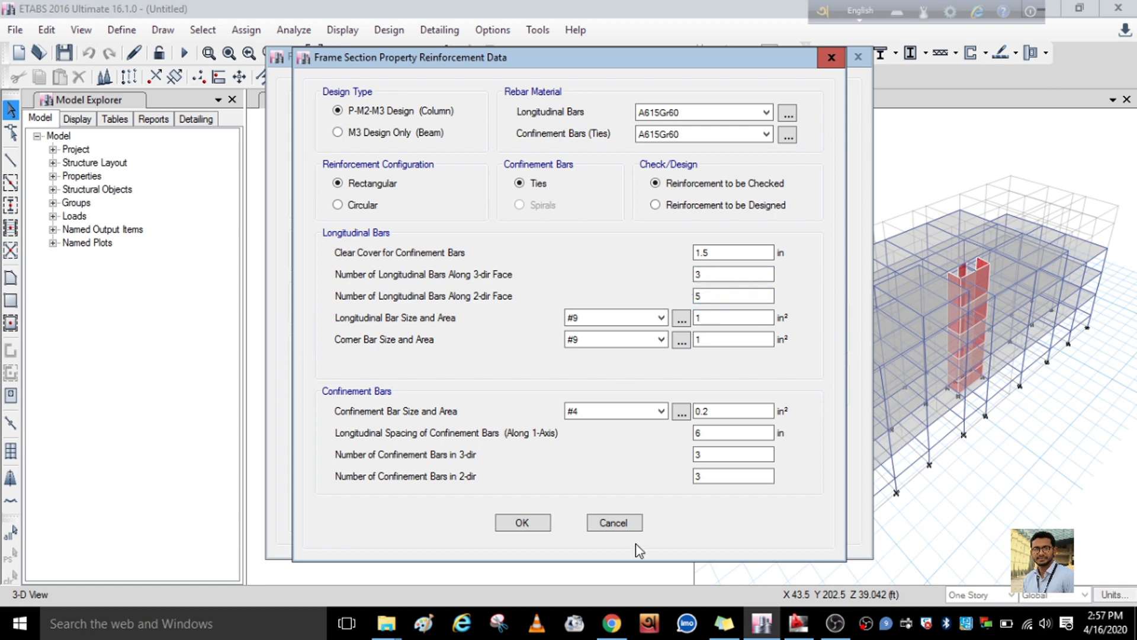
left_click(613, 523)
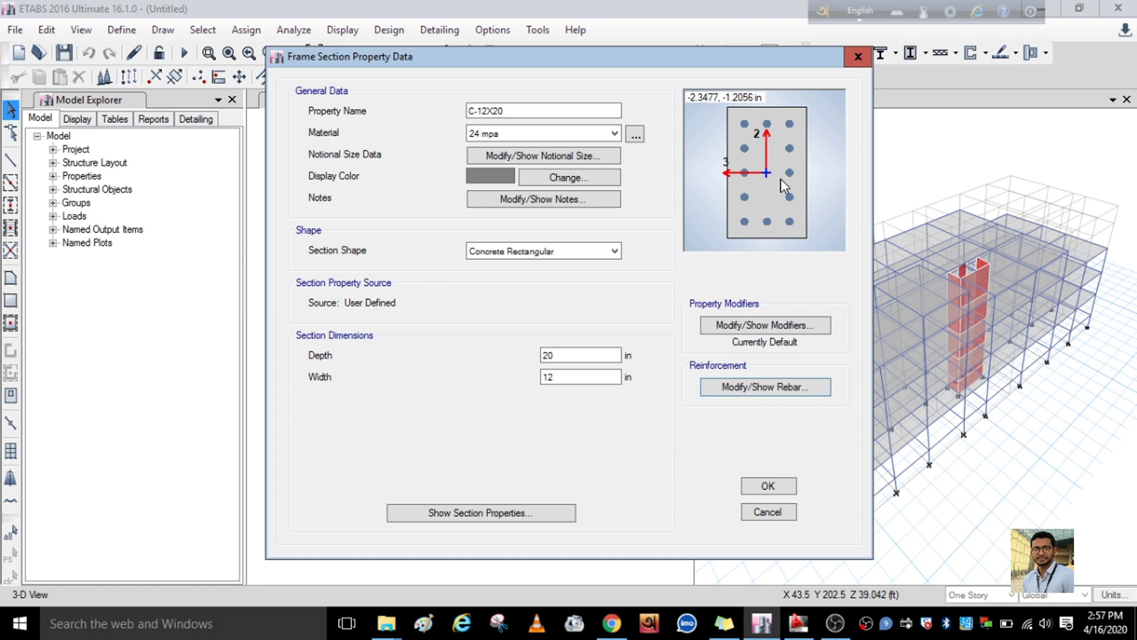
left_click(786, 391)
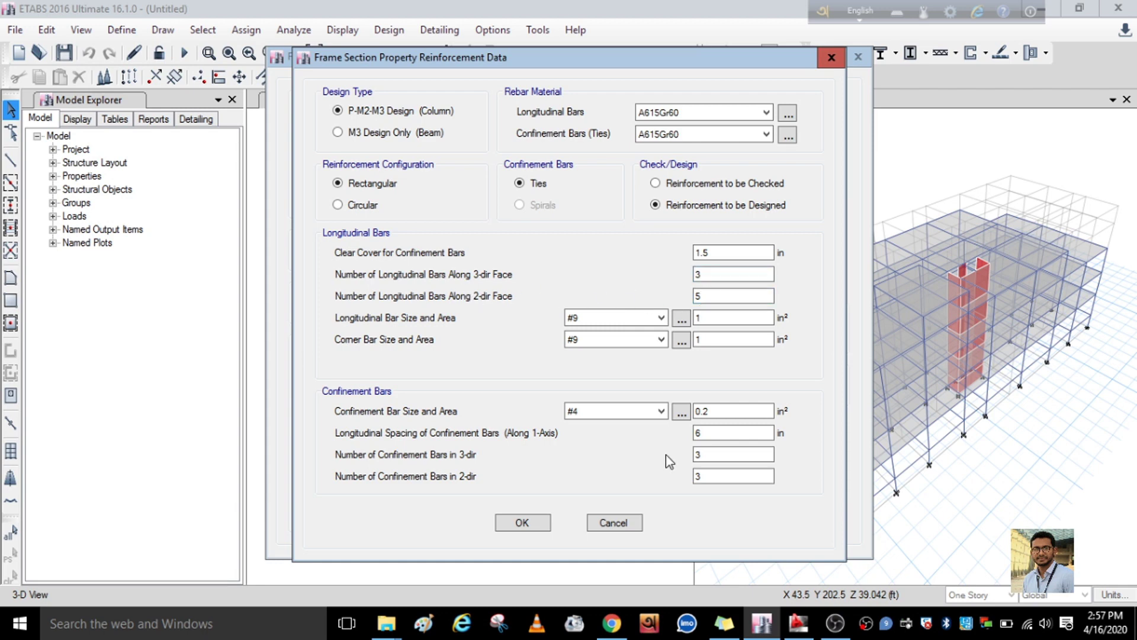
left_click(616, 522)
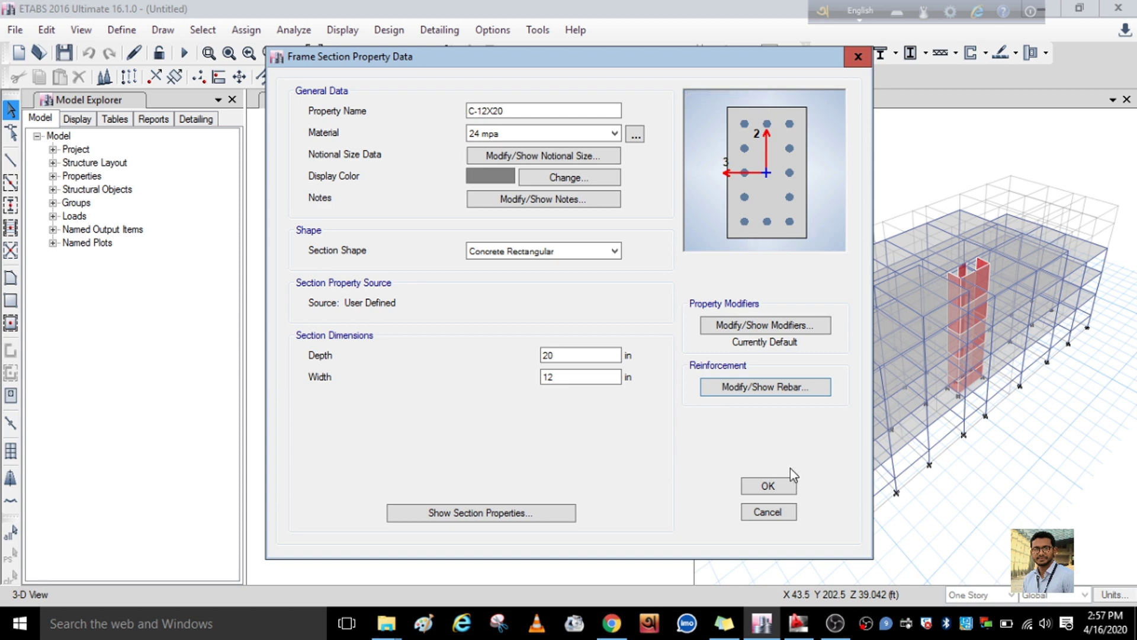
Switch to AutoCAD, examine the bar and tie arrangement of the C4 column in the ground floor to roof row, and return to ETABS.
left_click(800, 622)
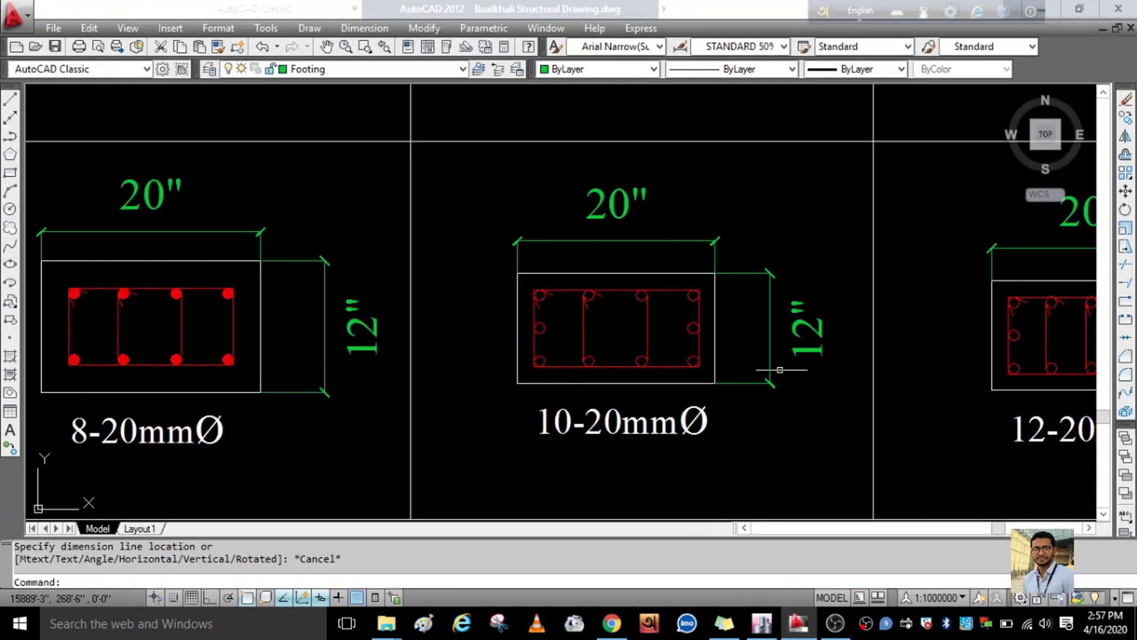
scroll(581, 310, "up", 4)
scroll(640, 326, "down", 3)
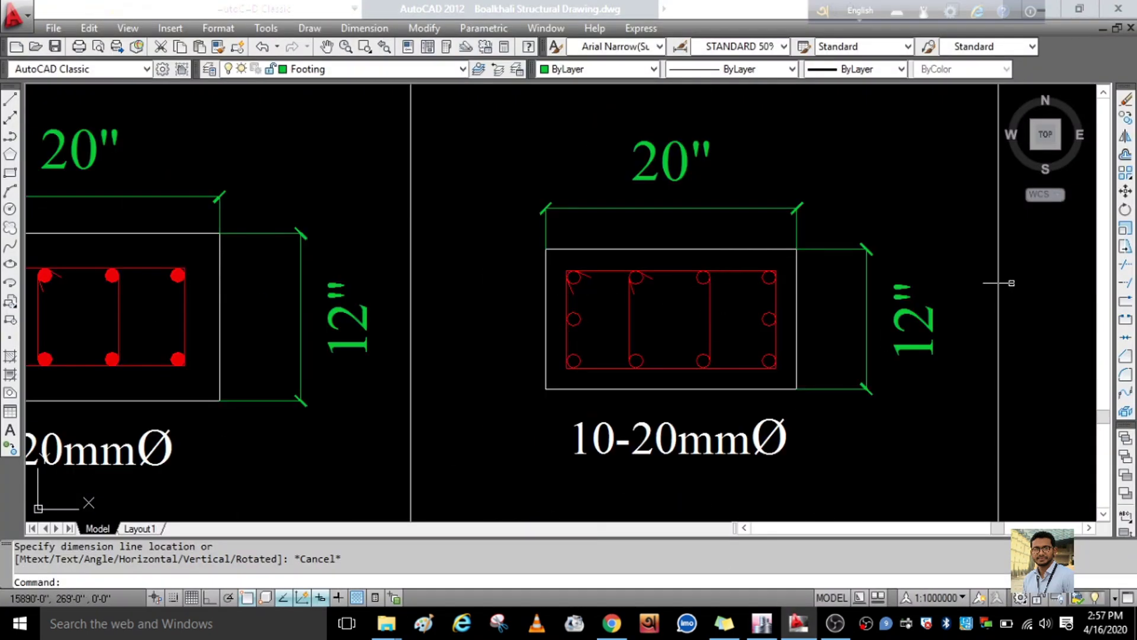
scroll(750, 344, "down", 3)
scroll(642, 315, "up", 5)
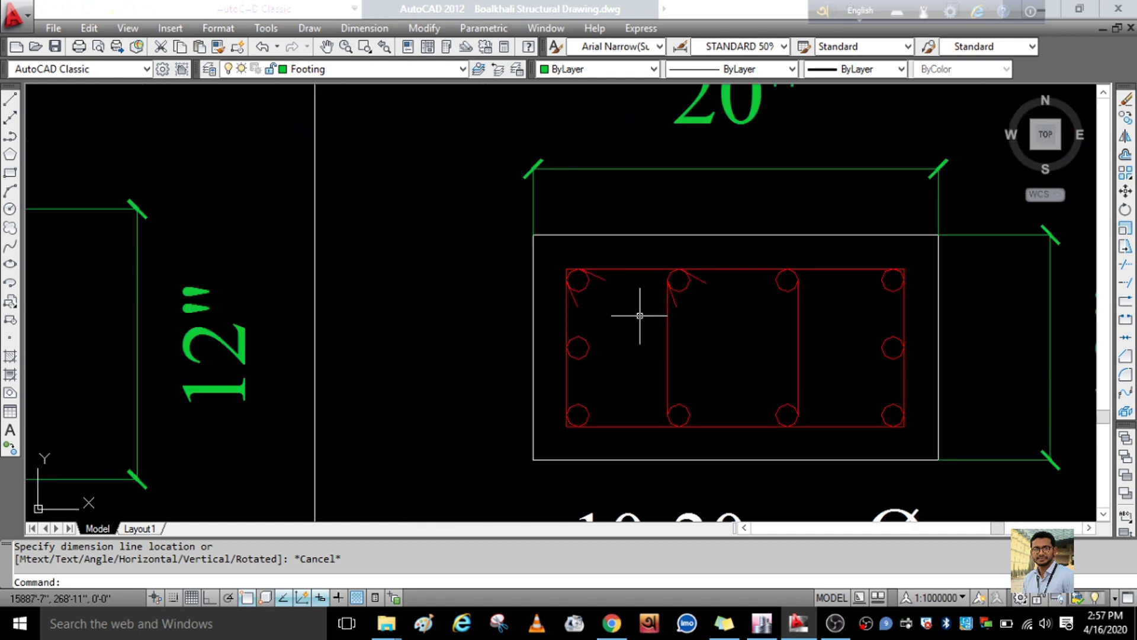
scroll(634, 310, "down", 2)
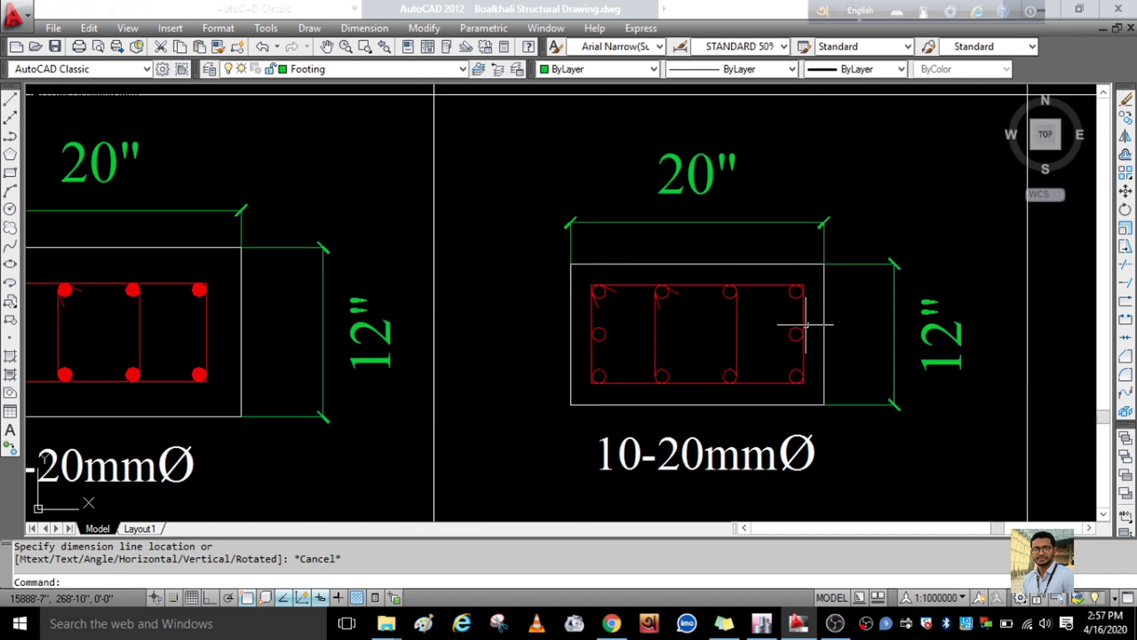
scroll(665, 315, "down", 3)
scroll(655, 310, "up", 3)
scroll(664, 308, "down", 3)
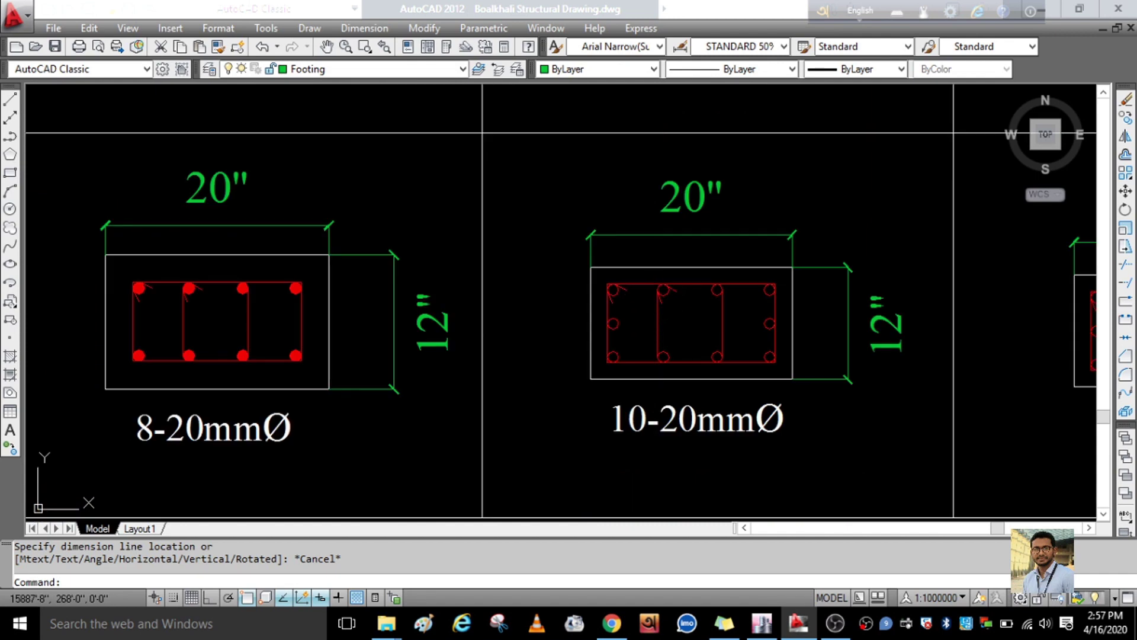
scroll(646, 438, "up", 2)
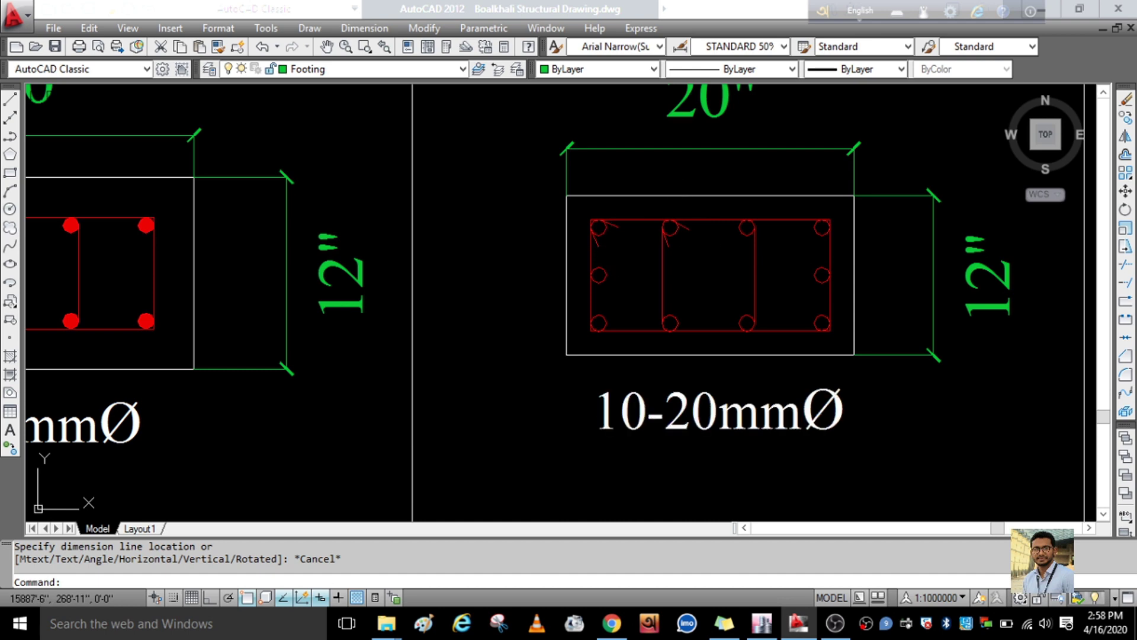
scroll(602, 231, "down", 2)
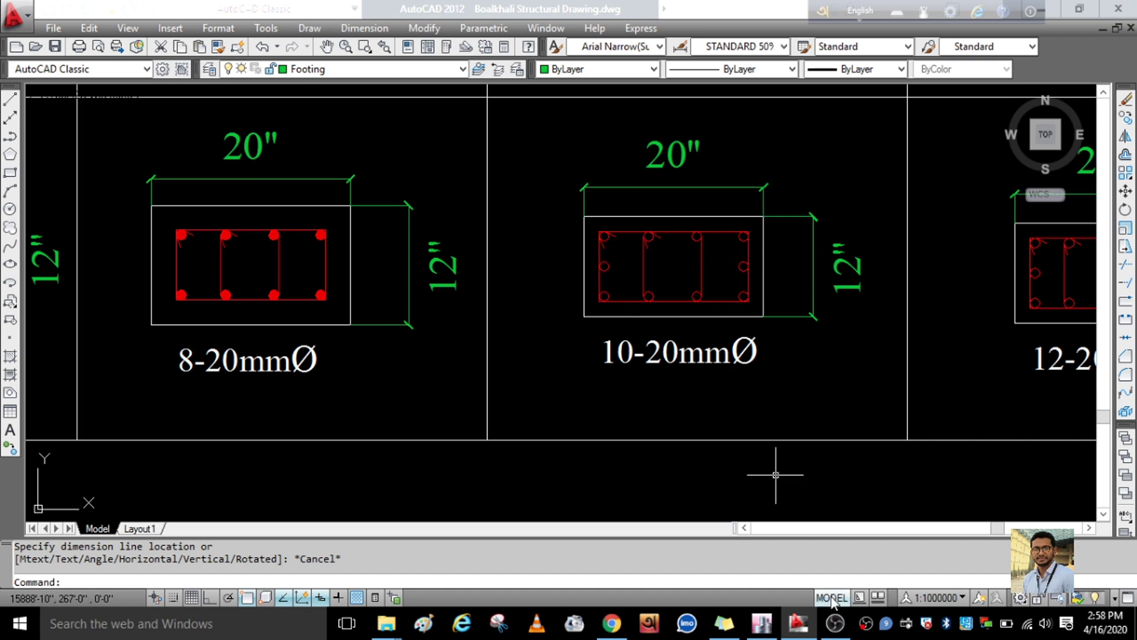
left_click(761, 623)
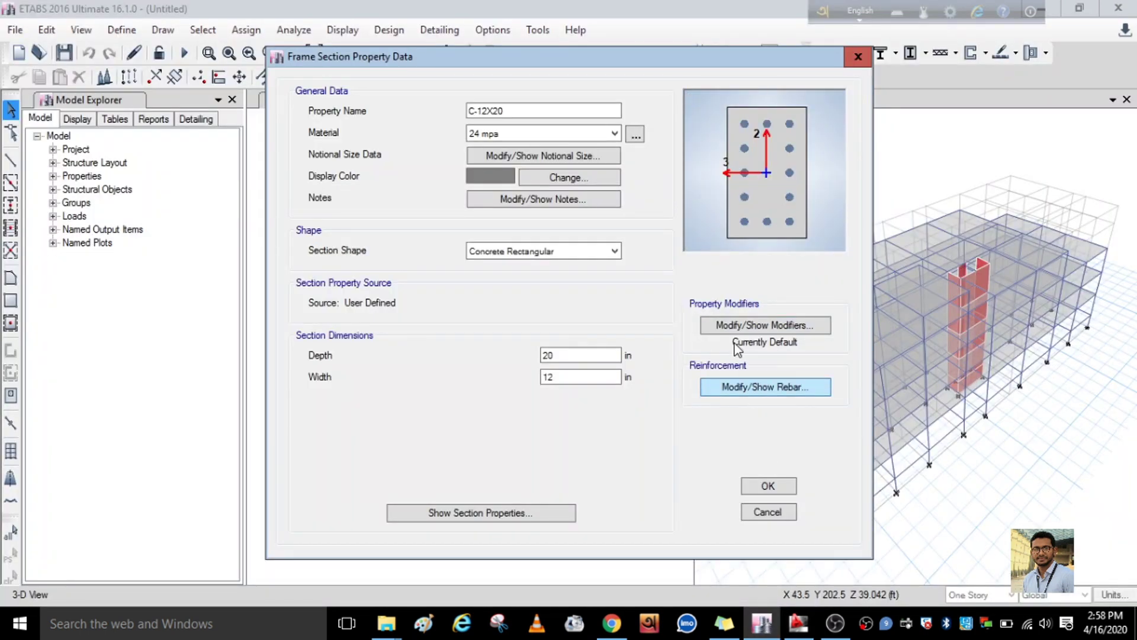
left_click(748, 386)
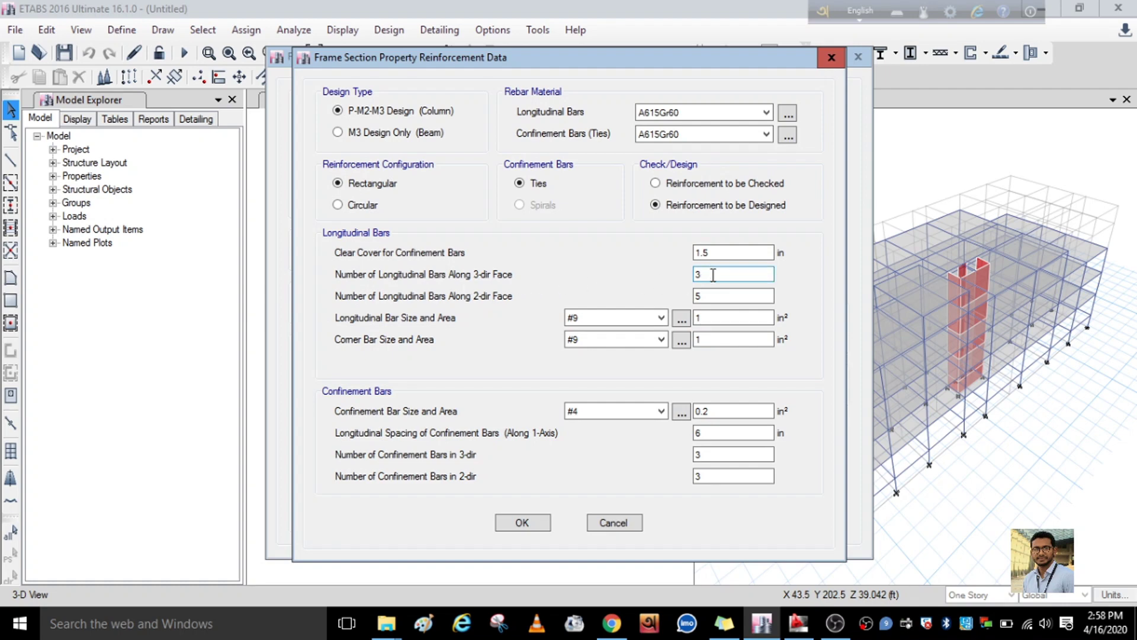
key("BackSpace")
type("4")
left_click(626, 523)
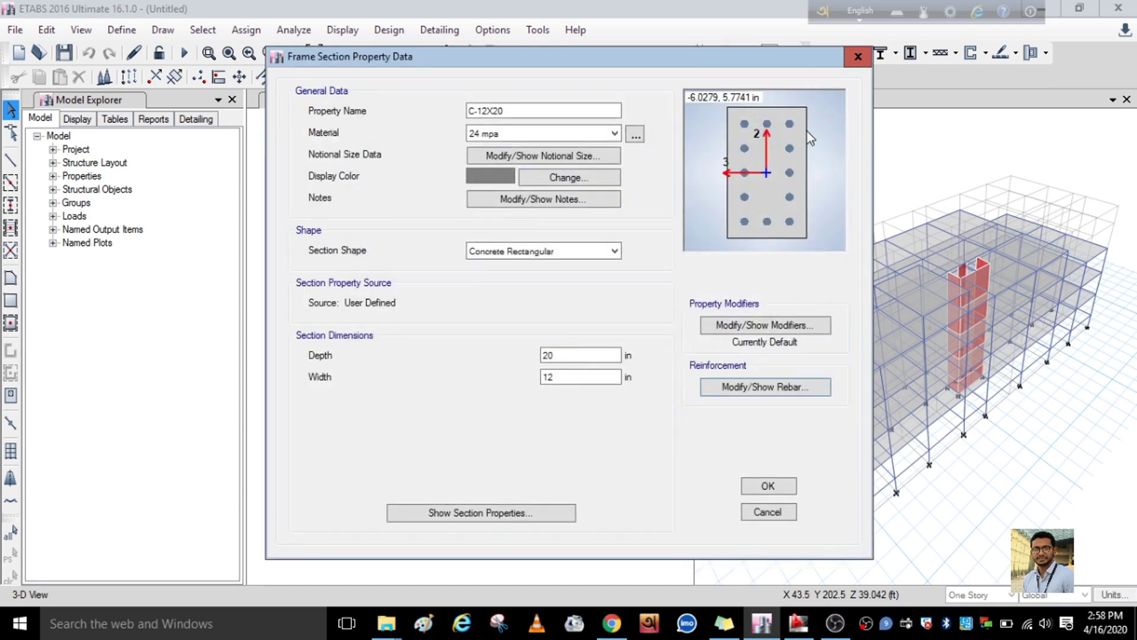
In the C-12X20 reinforcement data, set the number of longitudinal bars along the 2-dir face to 4.
left_click(770, 388)
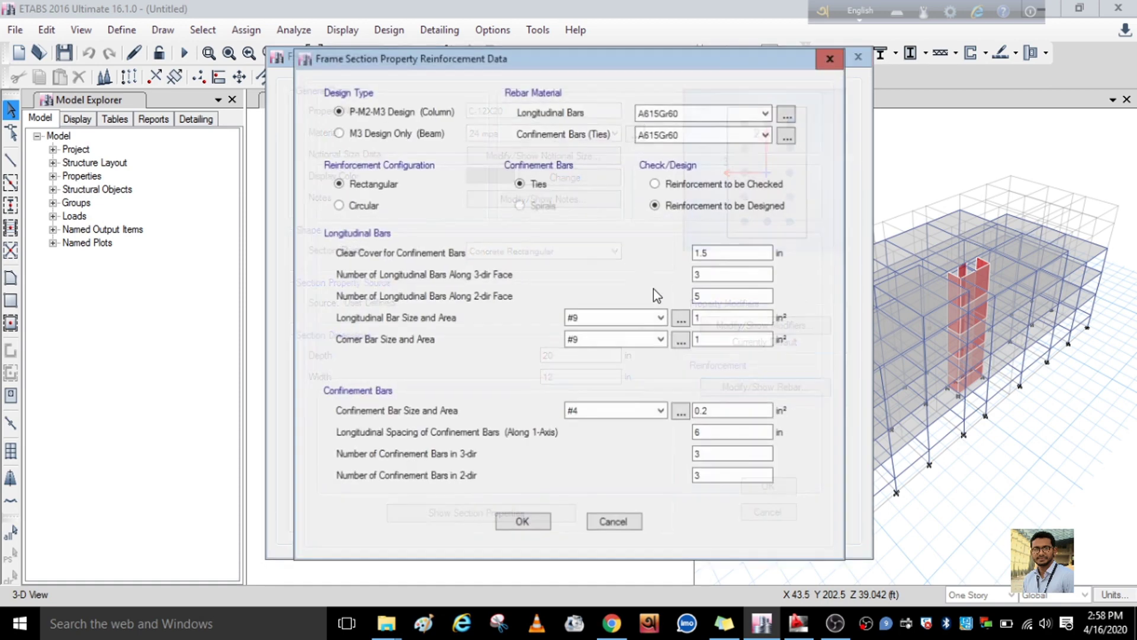
left_click(712, 294)
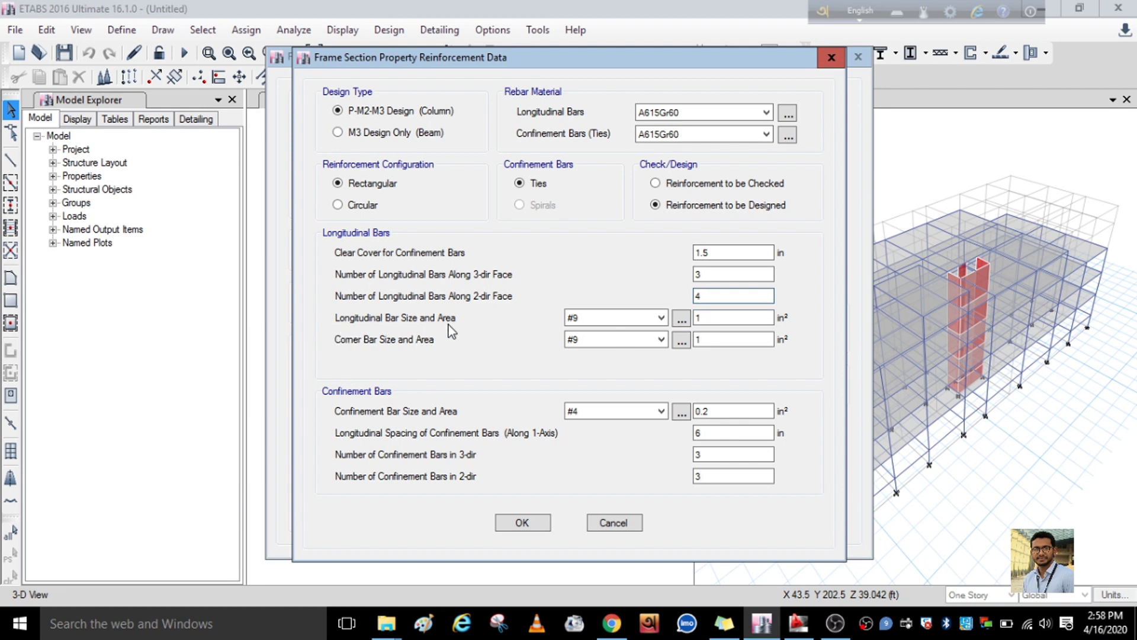
Switch to AutoCAD and check the longitudinal bar diameter noted for the C4 column before choosing the bar size.
left_click(655, 318)
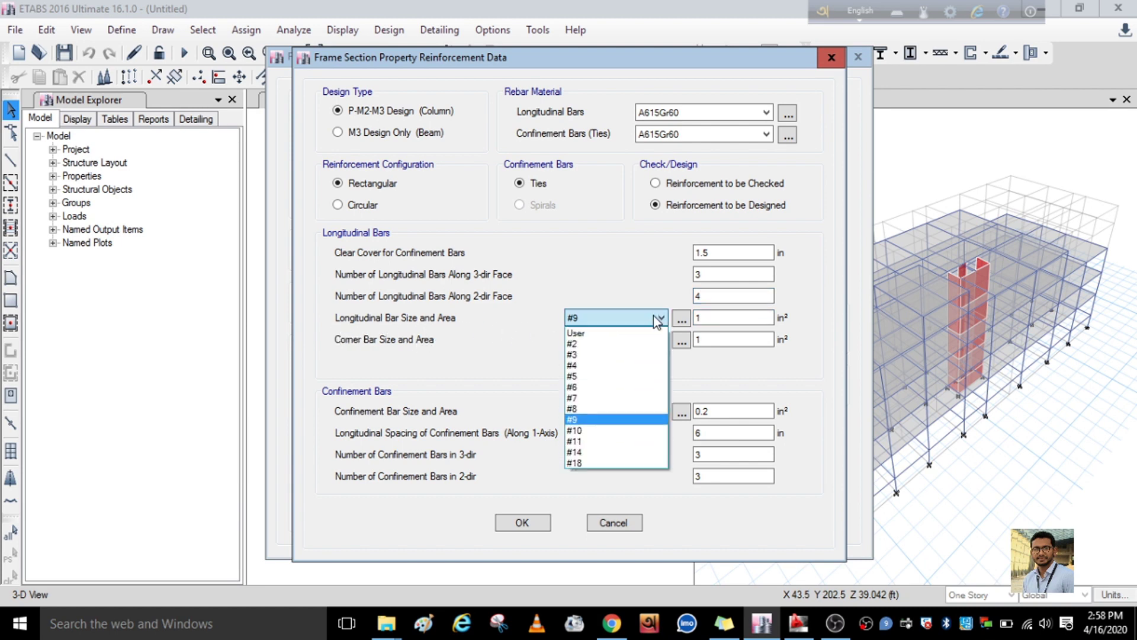
left_click(801, 627)
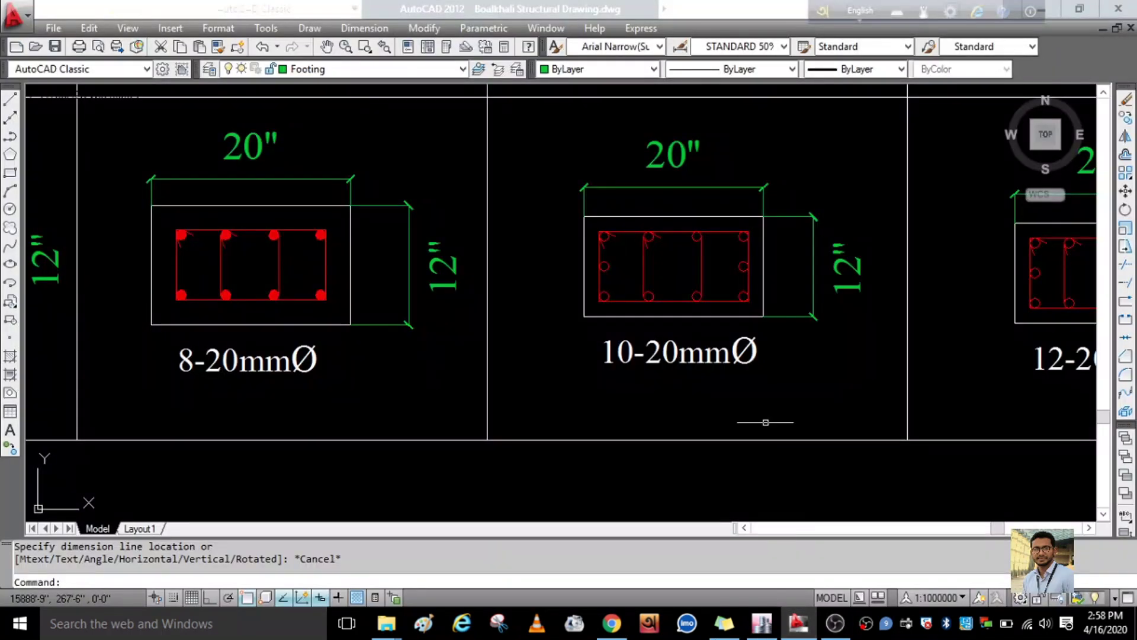
scroll(695, 353, "up", 2)
scroll(713, 421, "down", 3)
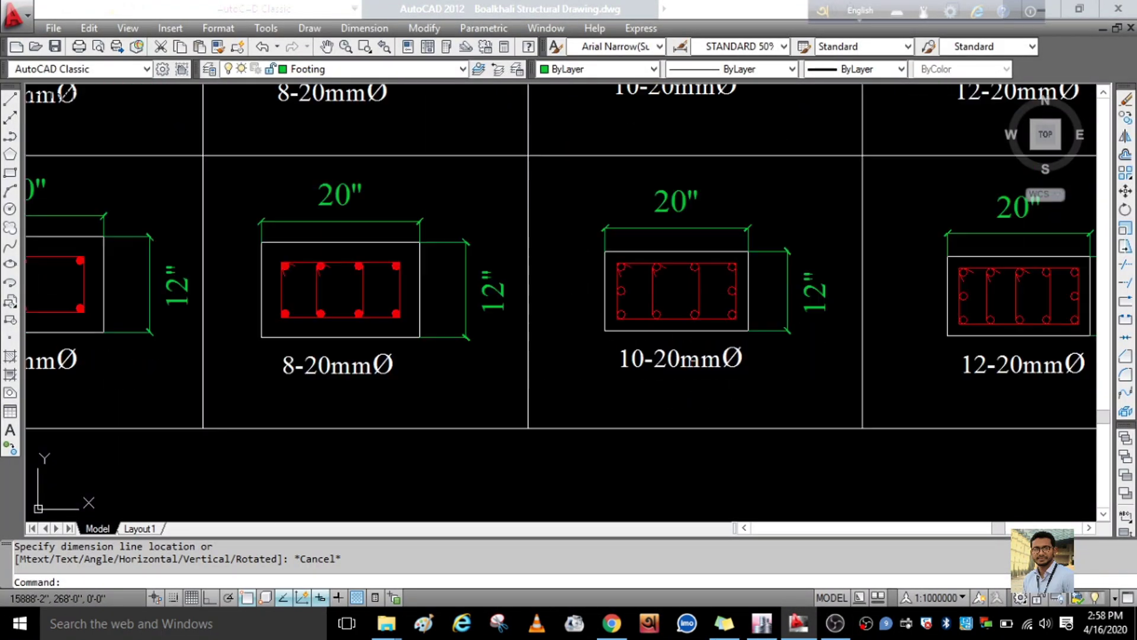
Return to ETABS and set both the longitudinal bar size and the corner bar size to #6.
left_click(763, 623)
left_click(639, 321)
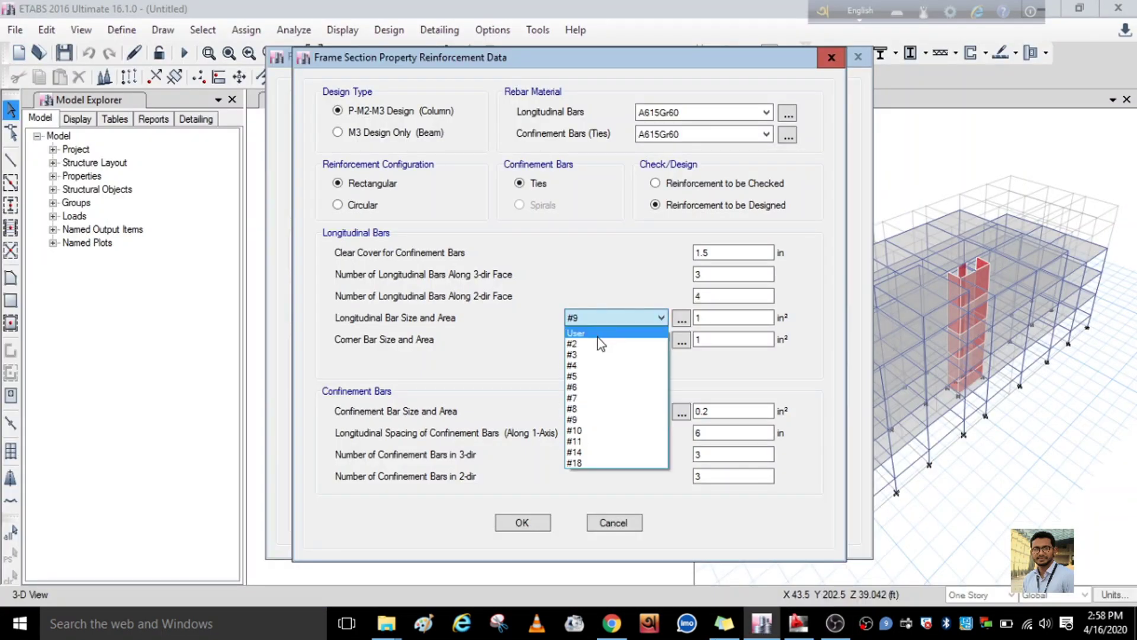
left_click(576, 385)
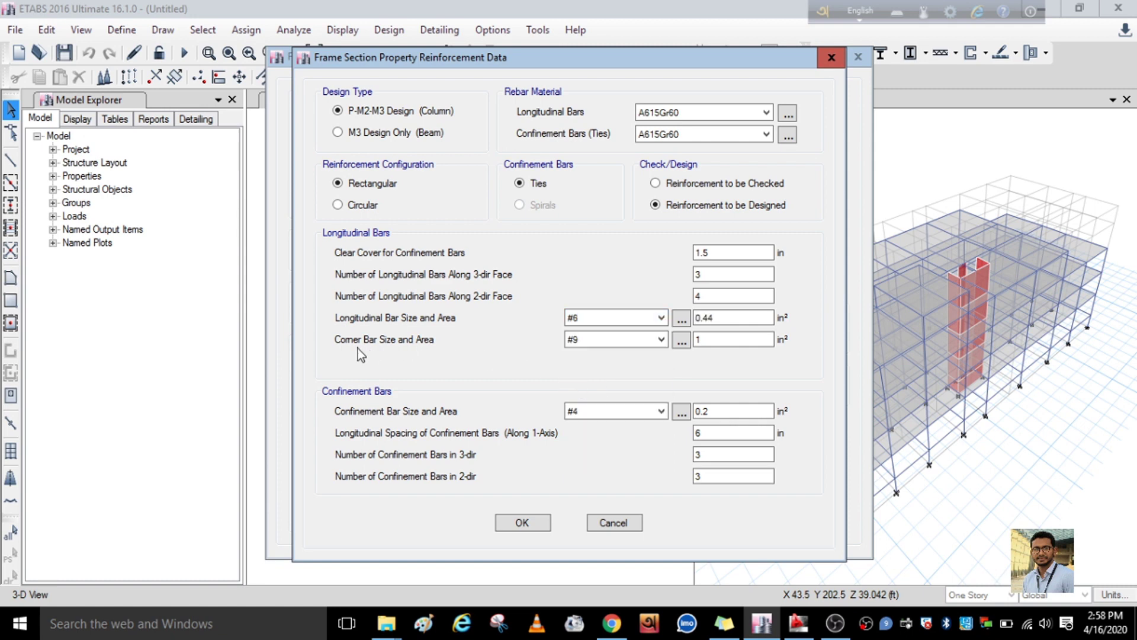
left_click(639, 339)
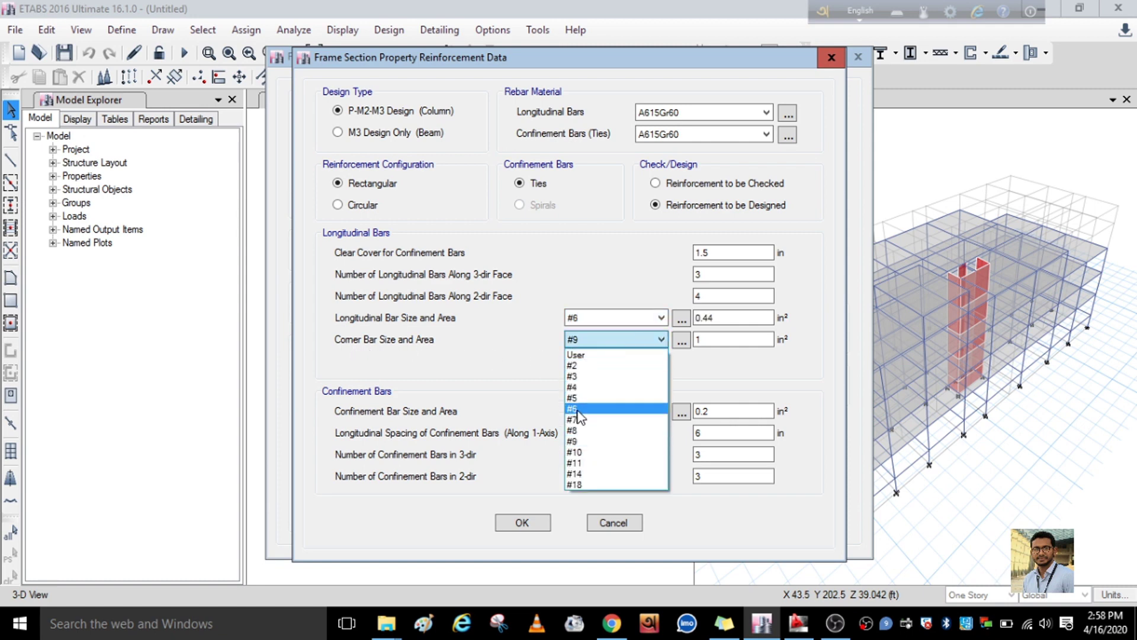
left_click(579, 414)
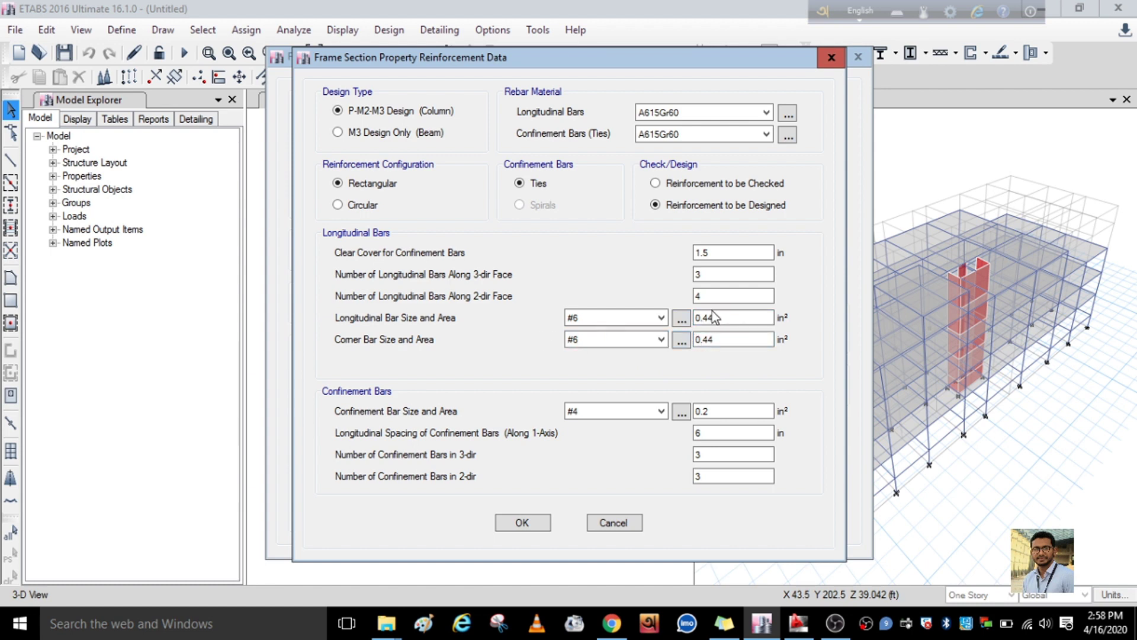
Check the area and diameter of the chosen longitudinal bar in the reinforcing bar sizes table.
left_click(740, 336)
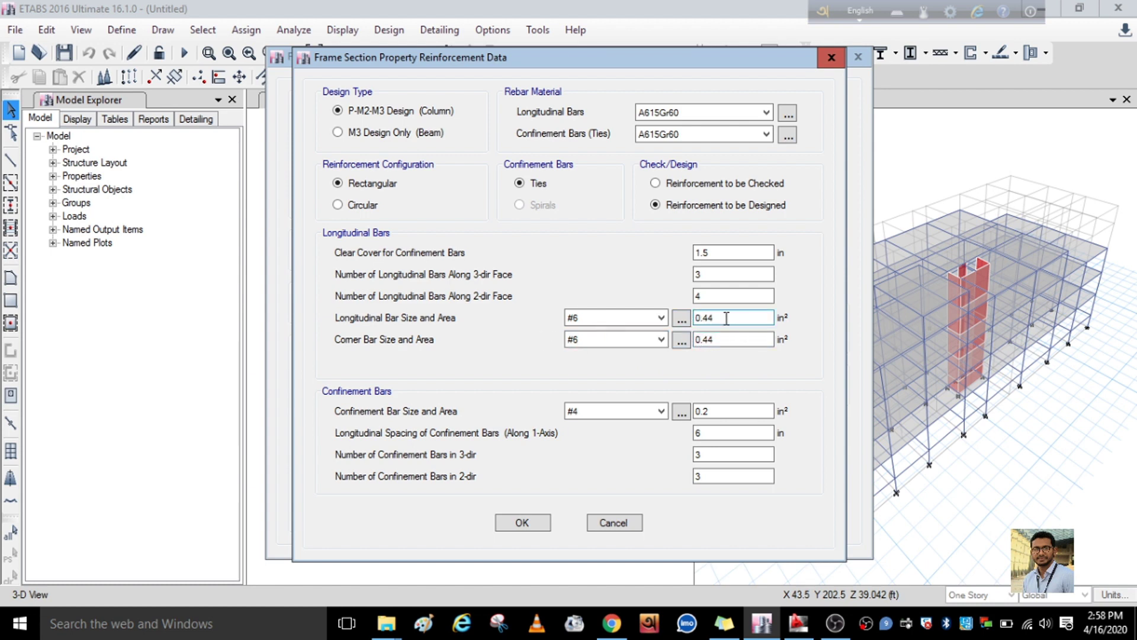
left_click(682, 322)
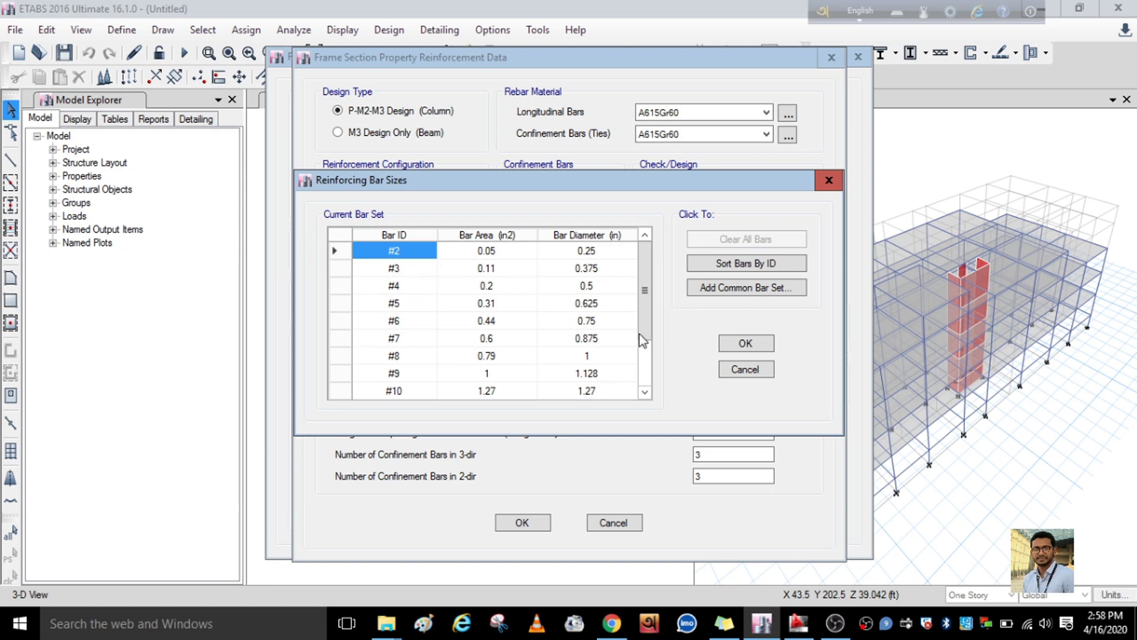
left_click(745, 344)
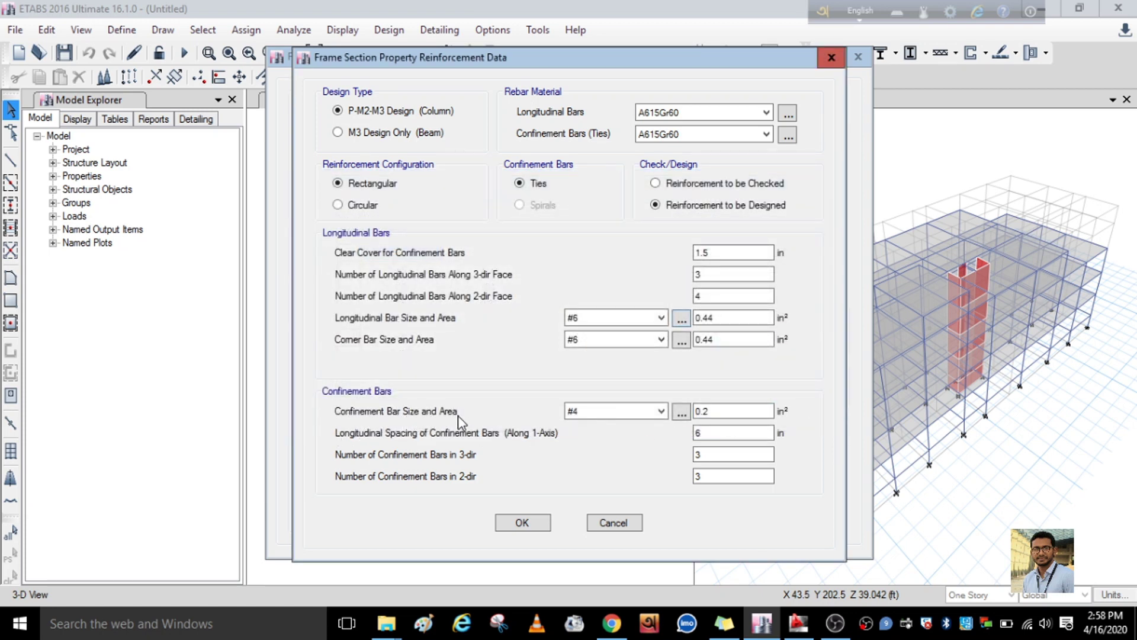
Switch to AutoCAD and examine the tie diameter and spacing notes for the ground floor to roof columns.
left_click(797, 624)
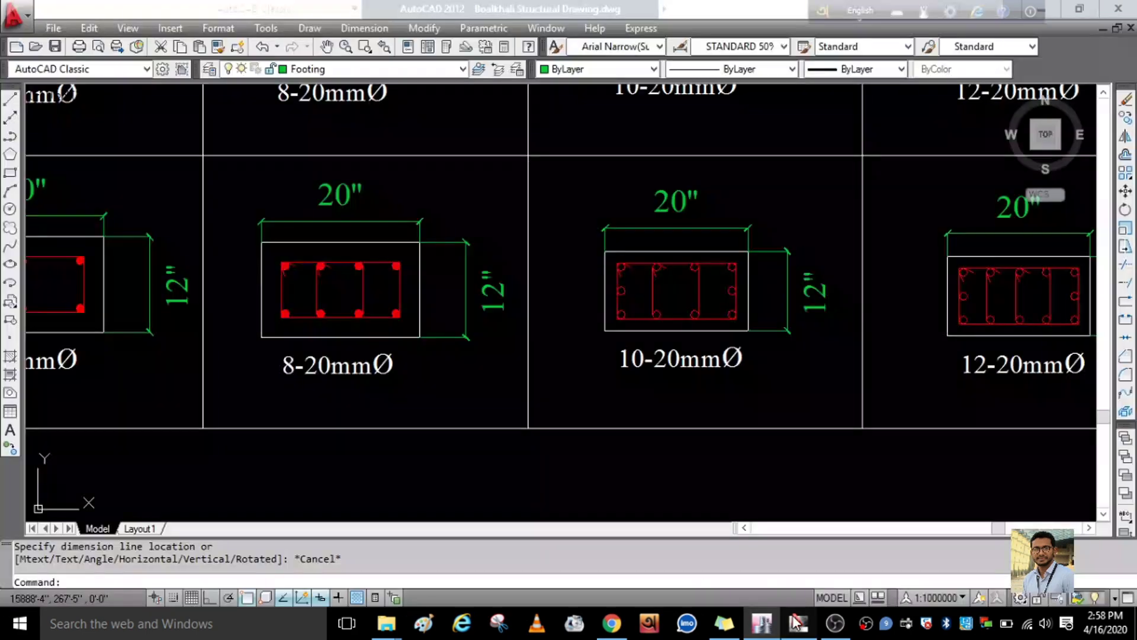
scroll(604, 339, "down", 10)
scroll(870, 338, "up", 6)
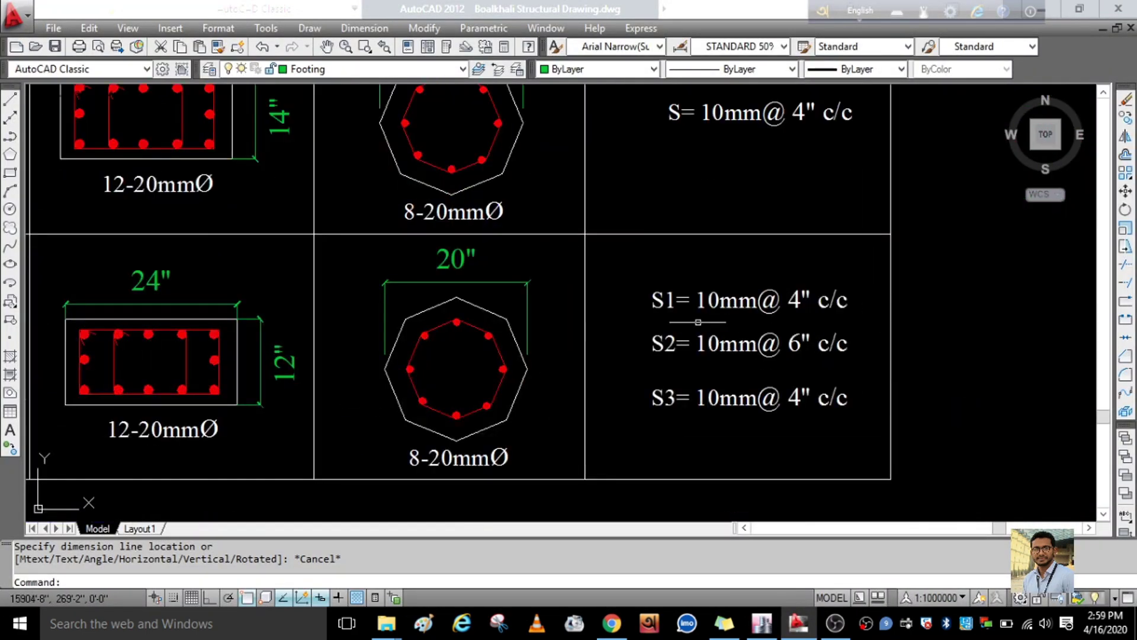
scroll(772, 307, "up", 2)
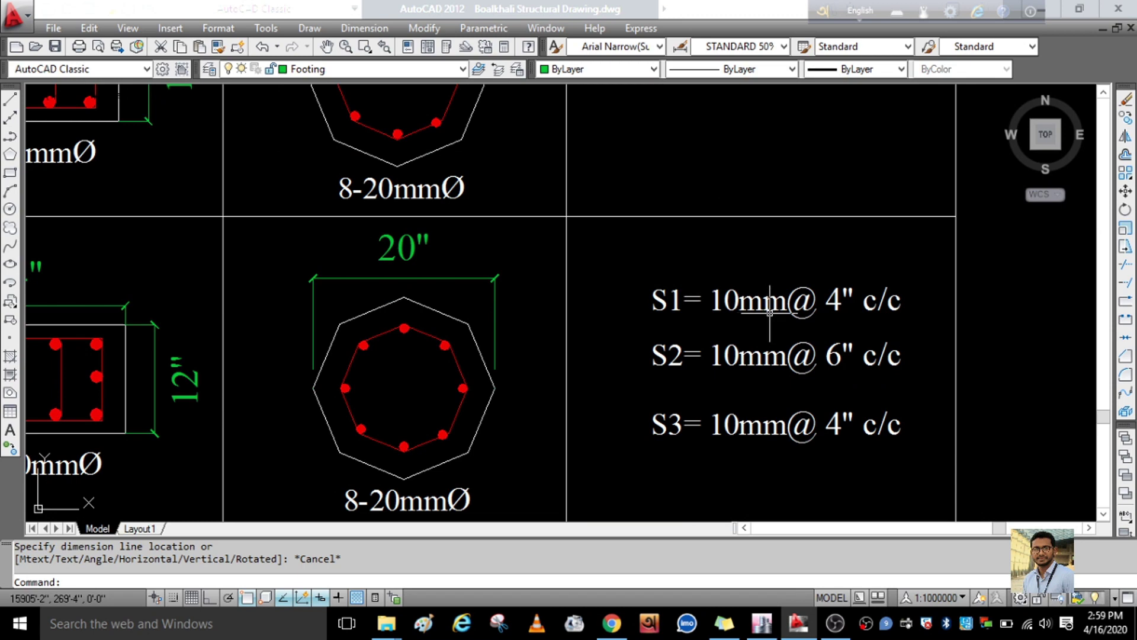
scroll(770, 307, "down", 3)
scroll(756, 305, "up", 4)
scroll(770, 314, "down", 2)
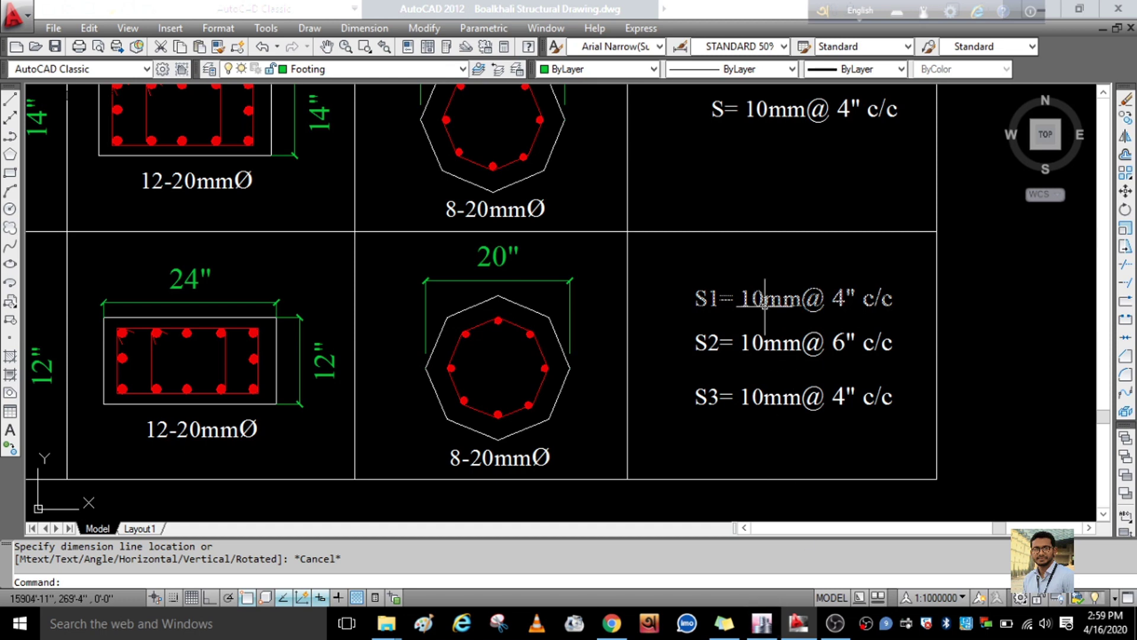
Back in ETABS, set the confinement bar size to #3, choose Reinforcement to be Checked, and accept the reinforcement data.
left_click(762, 623)
left_click(661, 411)
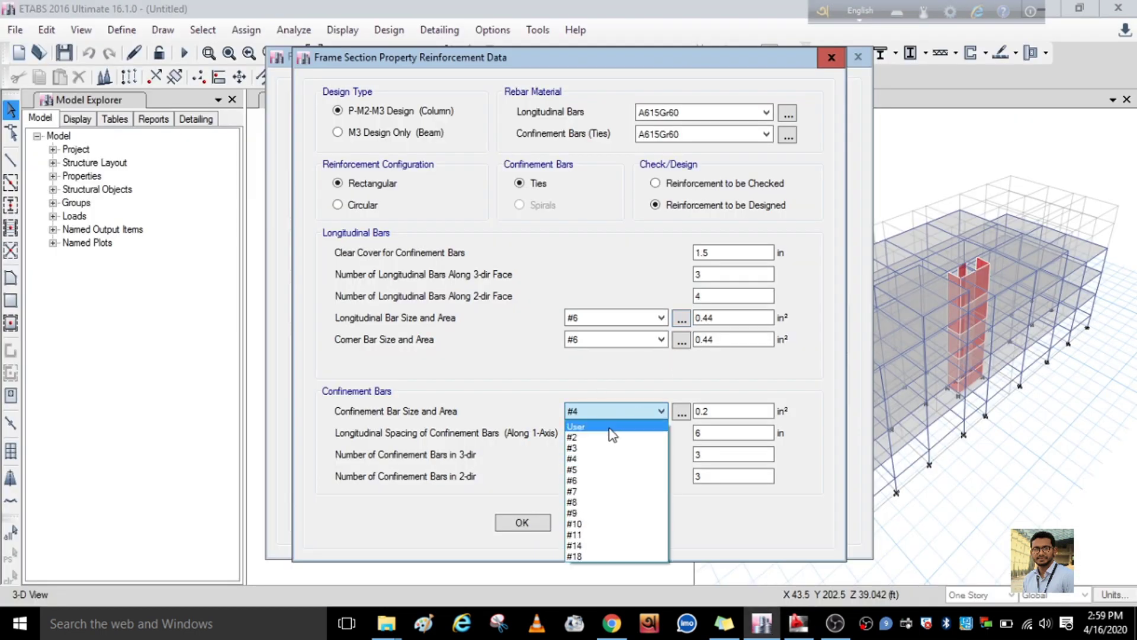
left_click(592, 433)
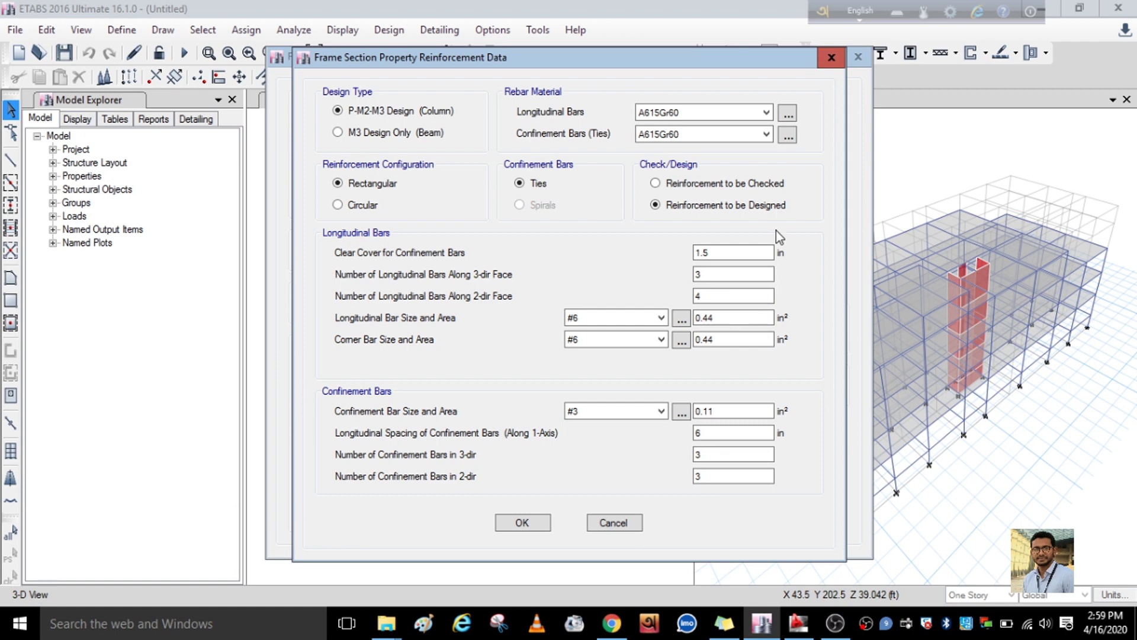
left_click(656, 185)
left_click(523, 524)
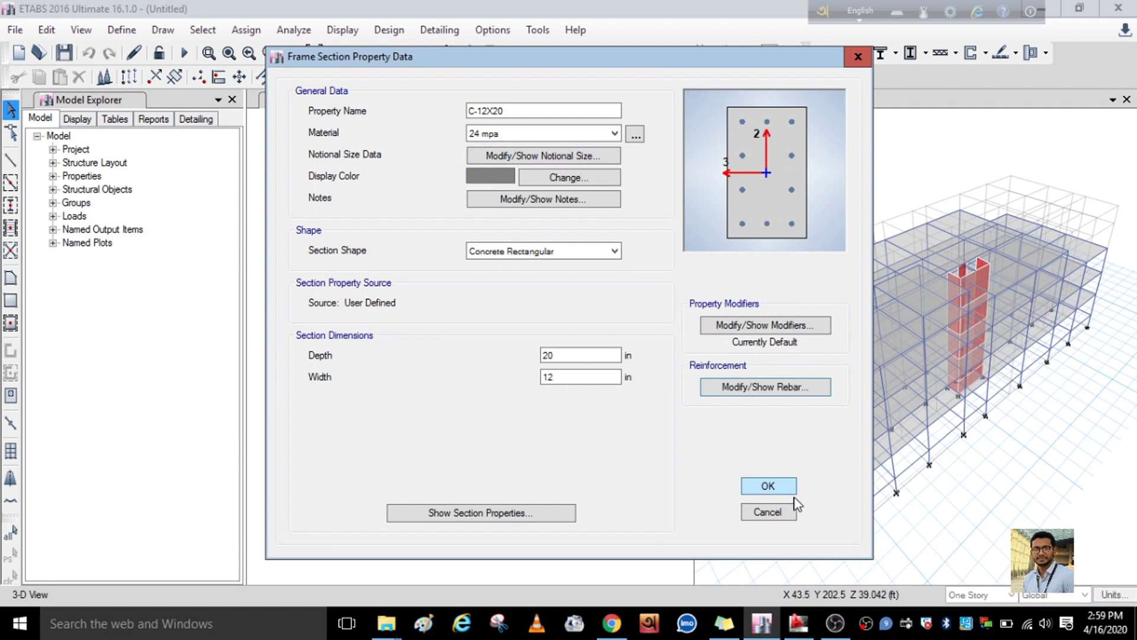
Name the new column section c-12X20 CHECK in place of the duplicate name and save it.
left_click(768, 487)
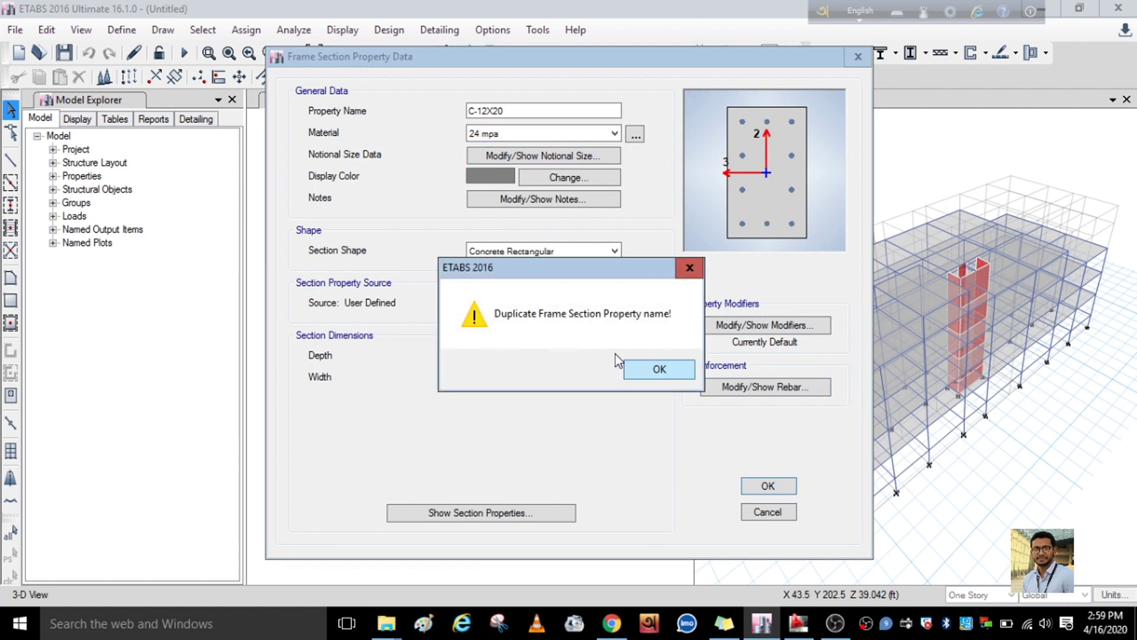
left_click(670, 371)
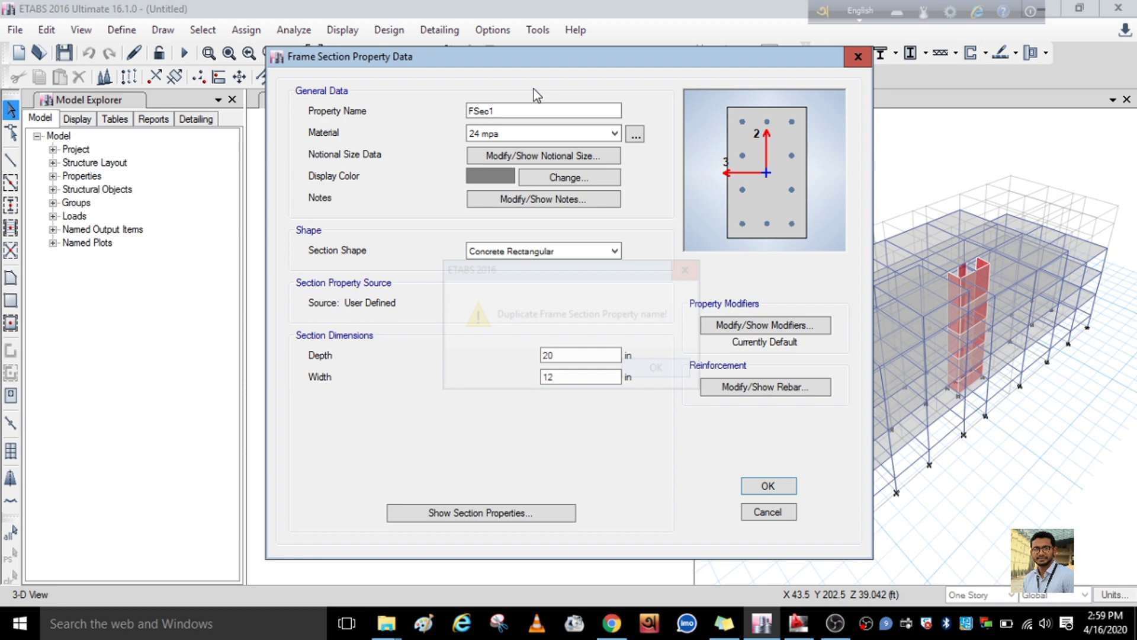
left_click(502, 110)
key("BackSpace")
key("BackSpace")
key("BackSpace")
key("BackSpace")
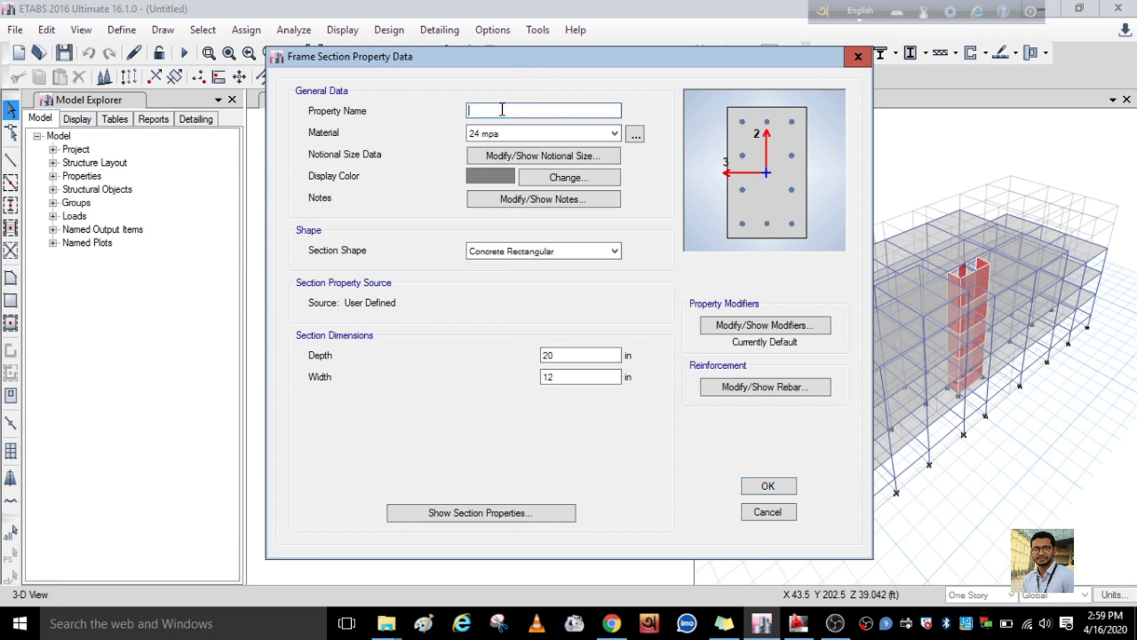
type("c-12X20 CHECK")
left_click(768, 485)
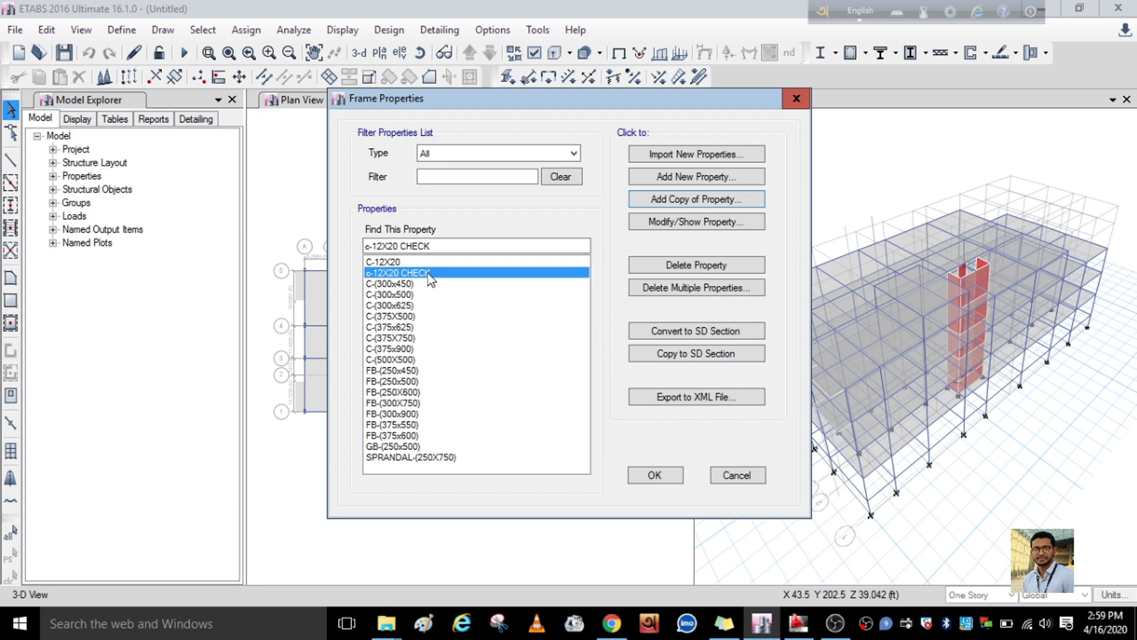
Switch to AutoCAD and review the column schedule's sizes and bar layouts for the remaining column types.
left_click(798, 624)
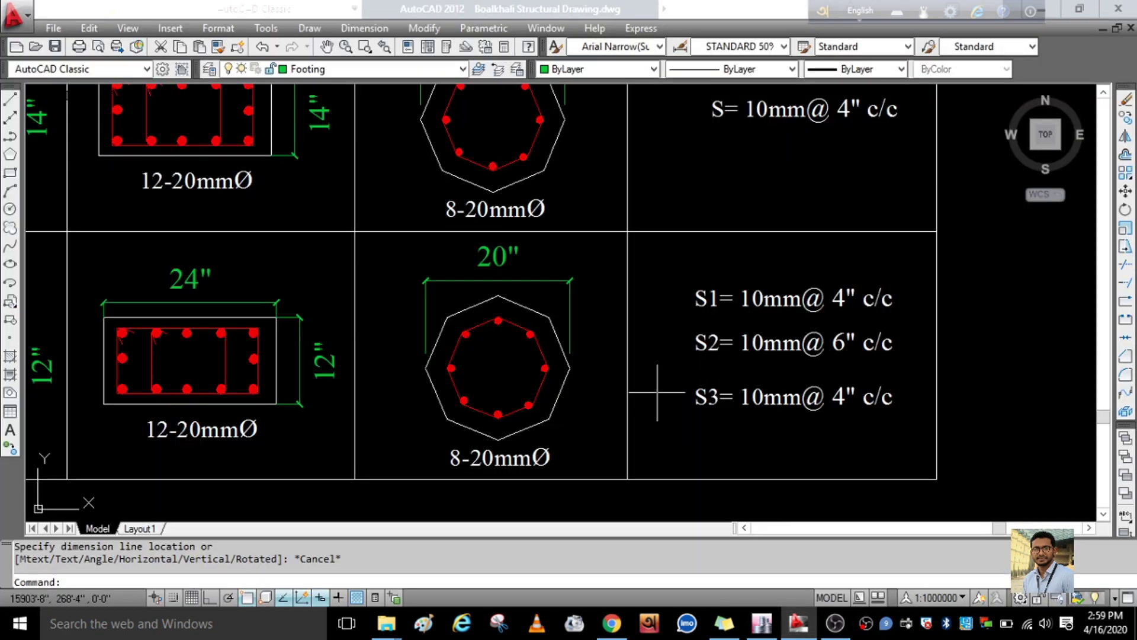
scroll(656, 393, "down", 3)
scroll(596, 303, "up", 3)
scroll(57, 490, "down", 3)
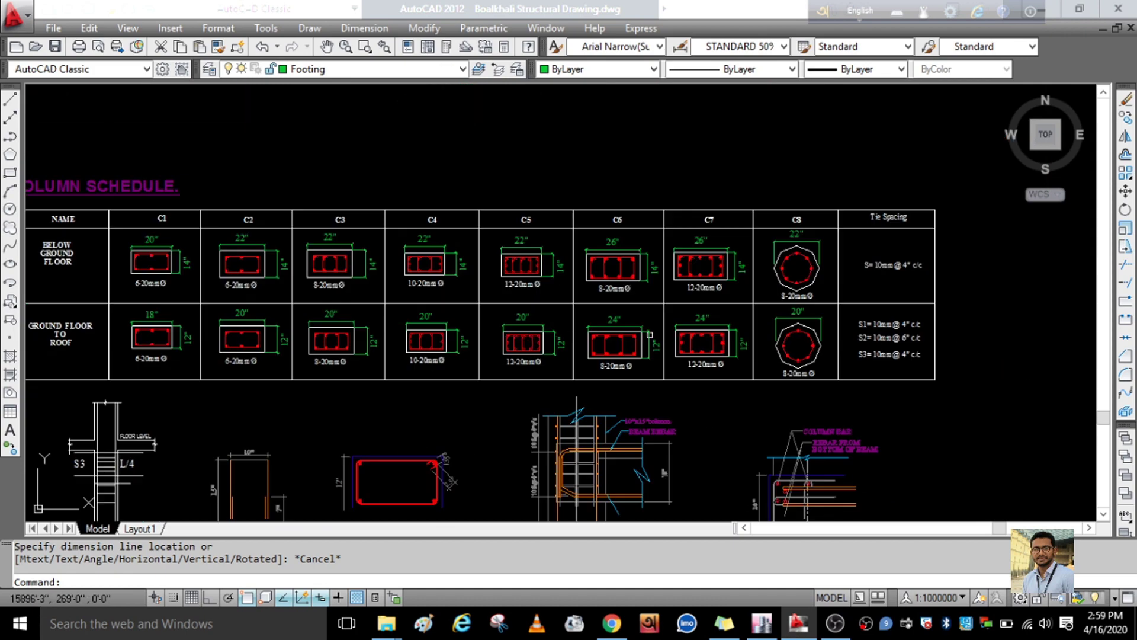
scroll(404, 342, "up", 3)
scroll(538, 327, "down", 6)
scroll(521, 333, "up", 7)
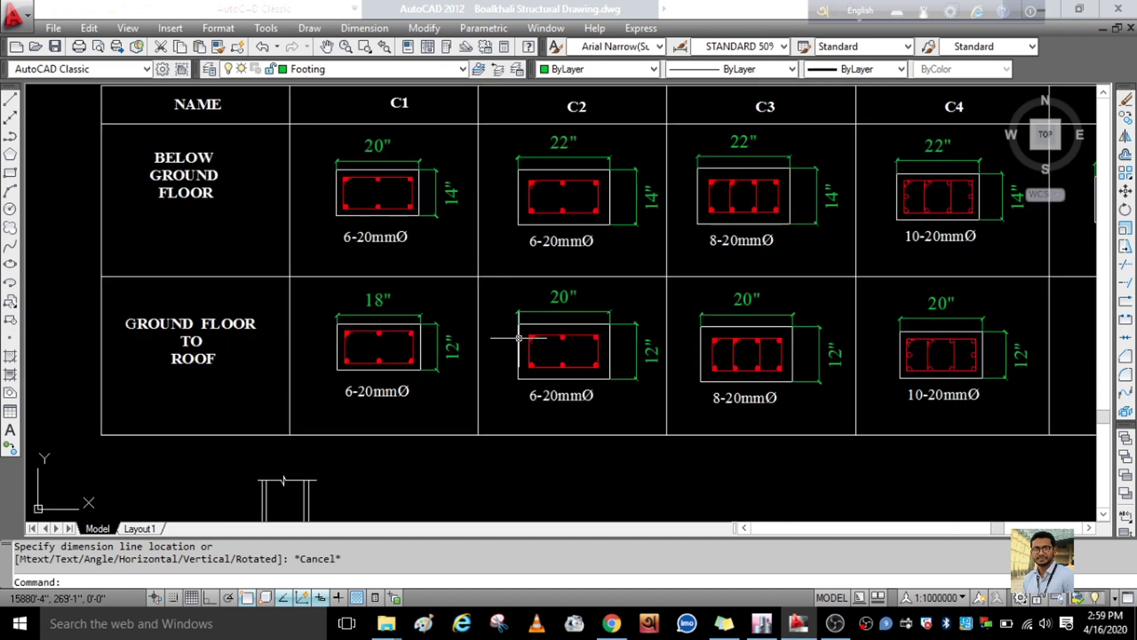
scroll(521, 332, "down", 5)
Return to ETABS and accept the frame property definitions.
left_click(770, 633)
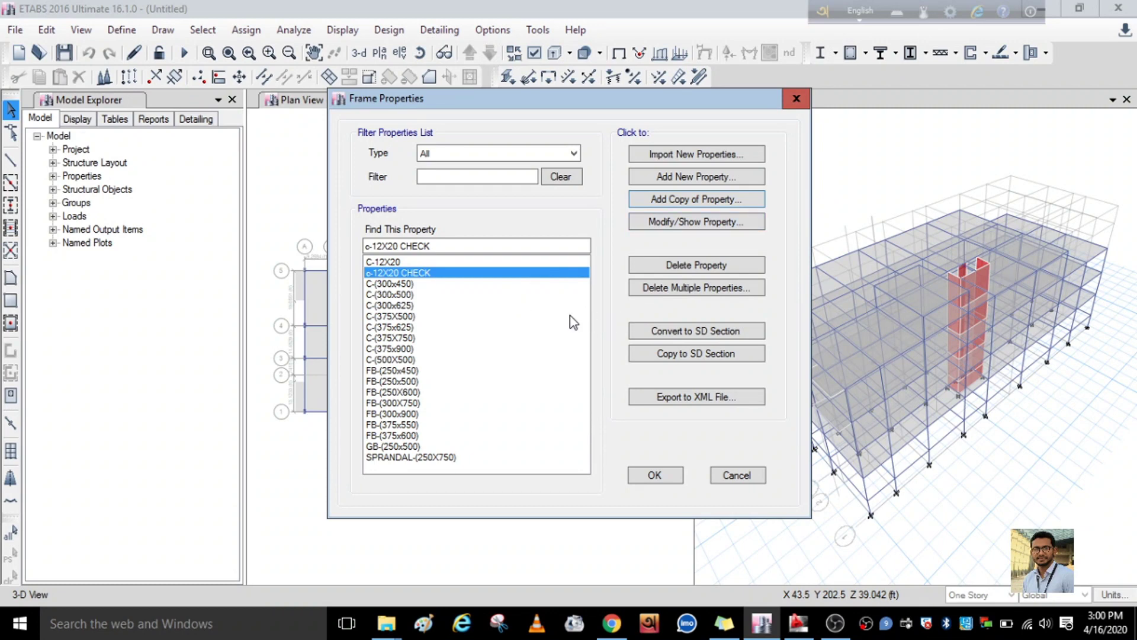
left_click(662, 479)
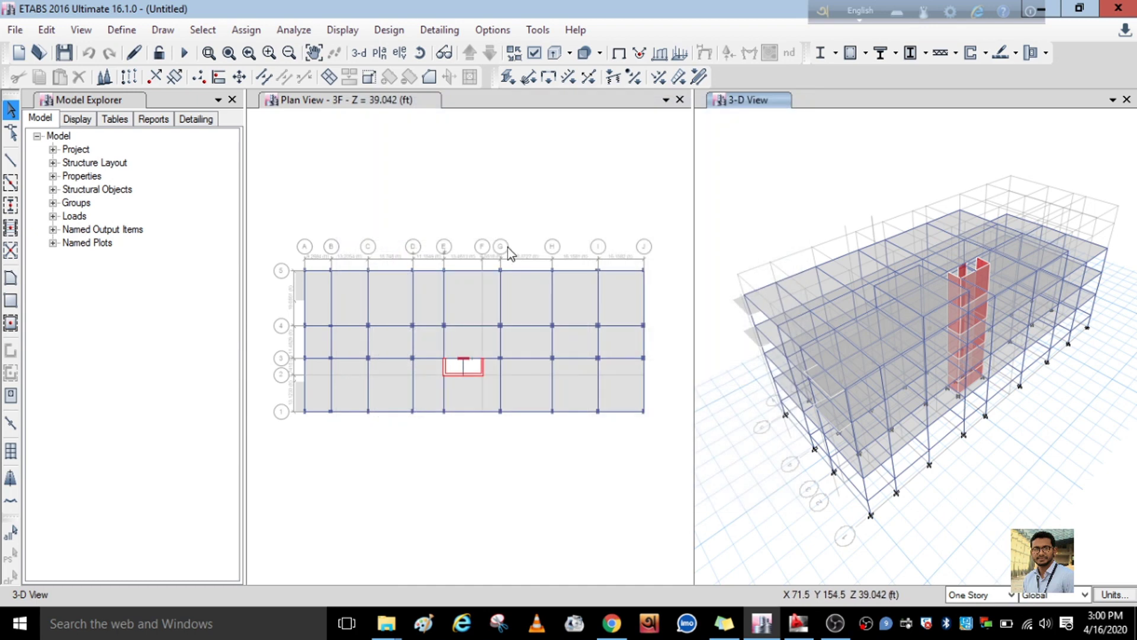